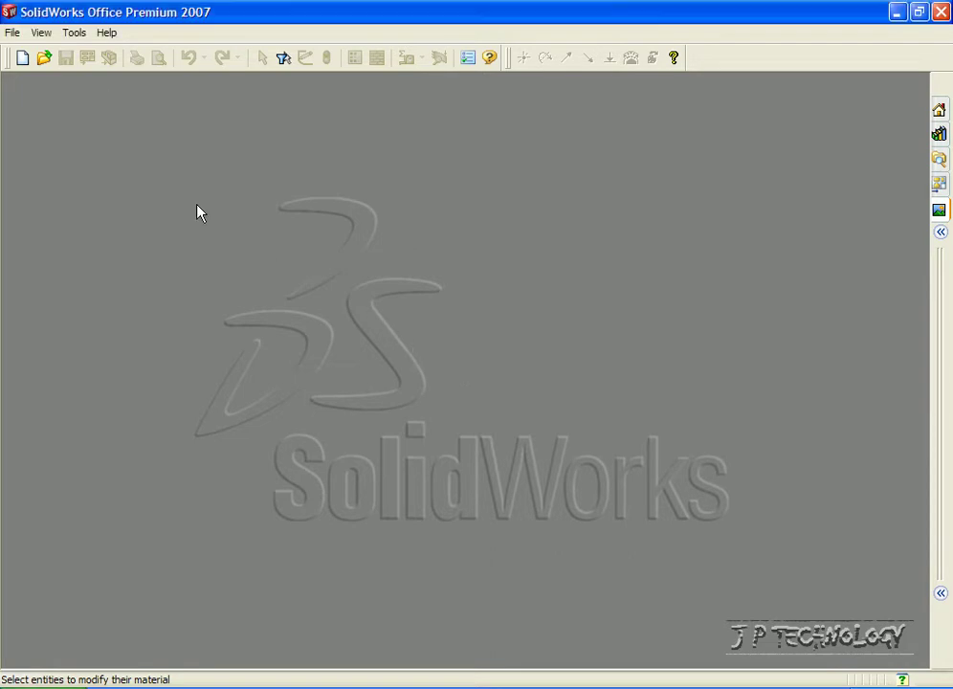
- Create a new part document
{"action": "left_click", "coordinate": [11, 34]}
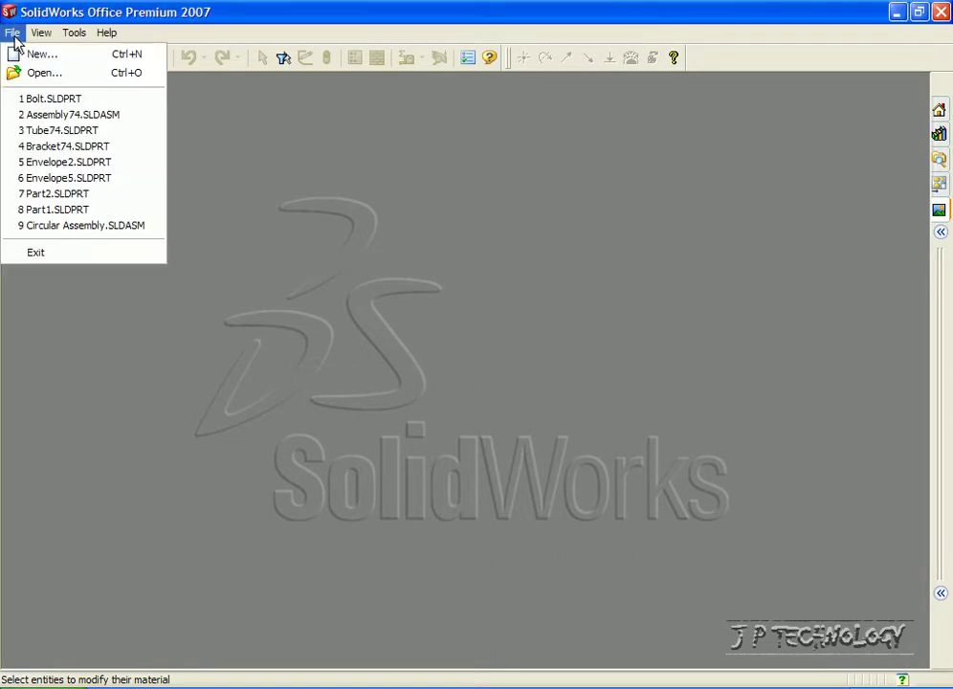
{"action": "left_click", "coordinate": [37, 54]}
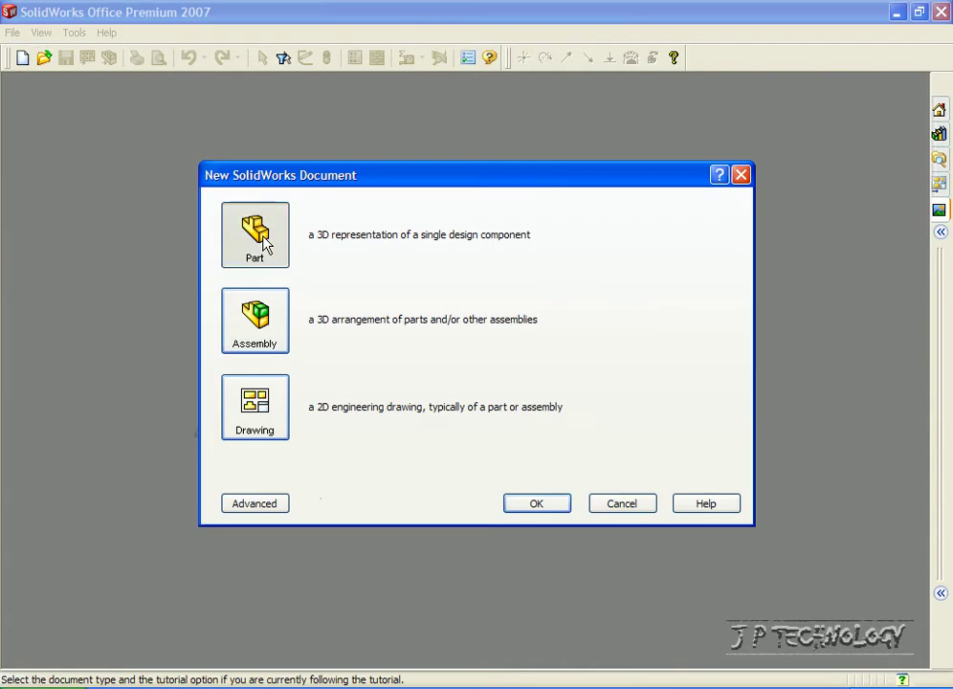
{"action": "left_click", "coordinate": [542, 504]}
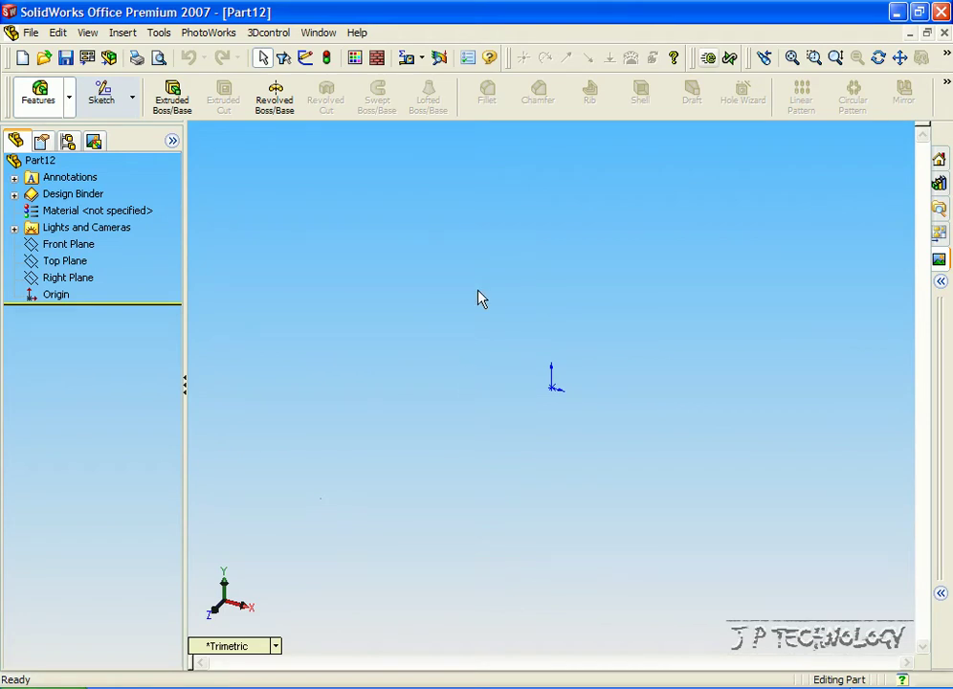
- Sketch a rectangle on the Front Plane with its lower corner at the origin
{"action": "left_click", "coordinate": [100, 92]}
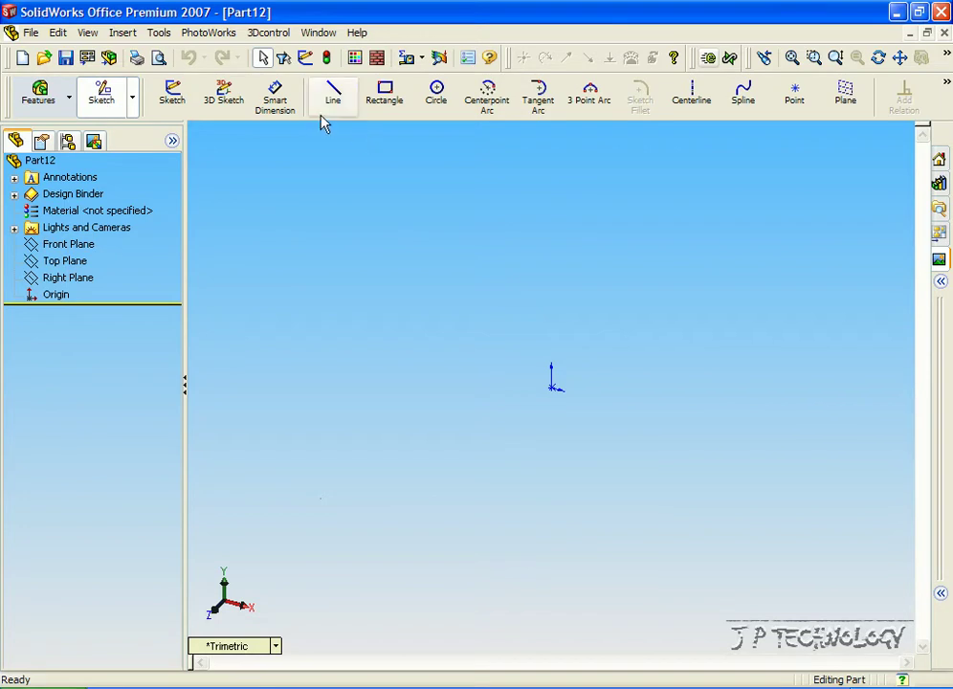
{"action": "left_click", "coordinate": [386, 101]}
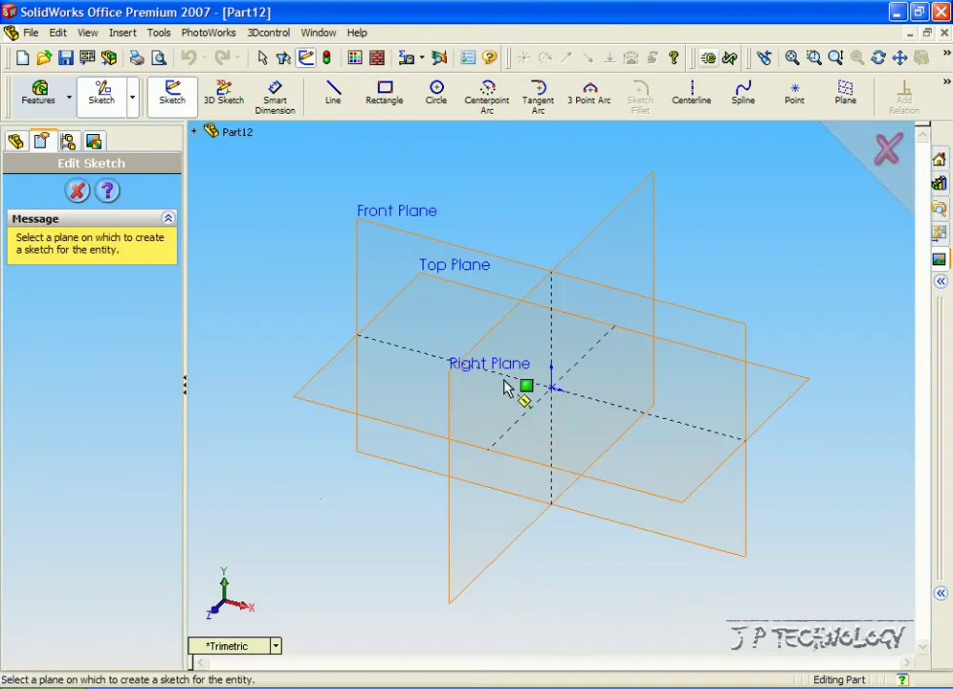
{"action": "left_click", "coordinate": [428, 241]}
{"action": "left_click", "coordinate": [552, 386]}
{"action": "left_click", "coordinate": [841, 175]}
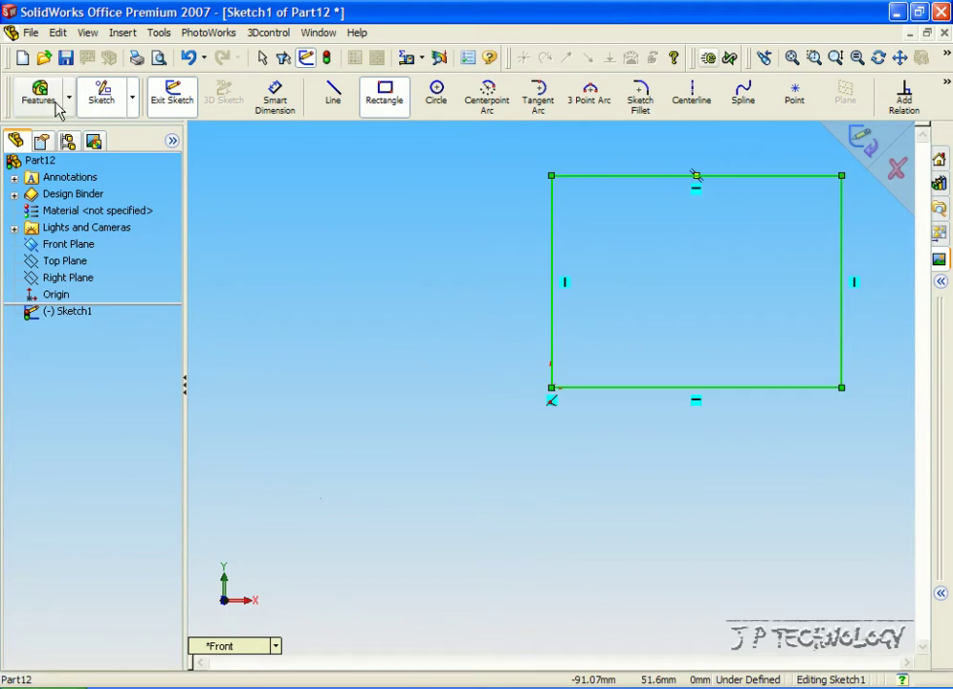
- Extrude the rectangle as a solid boss with a 10 mm blind depth from the sketch plane
{"action": "left_click", "coordinate": [36, 100]}
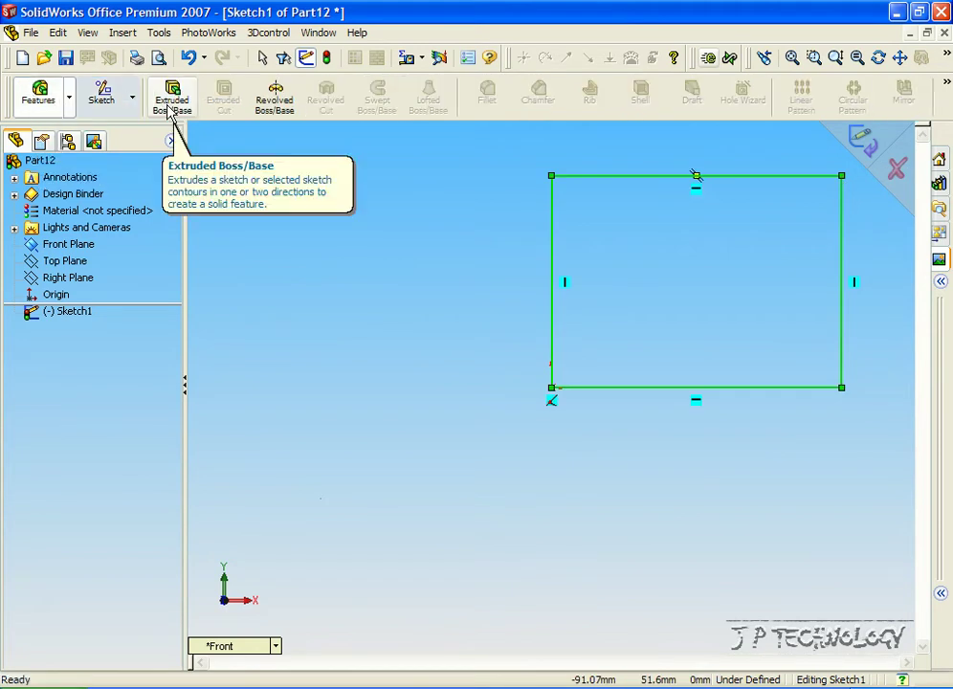
{"action": "left_click", "coordinate": [170, 105]}
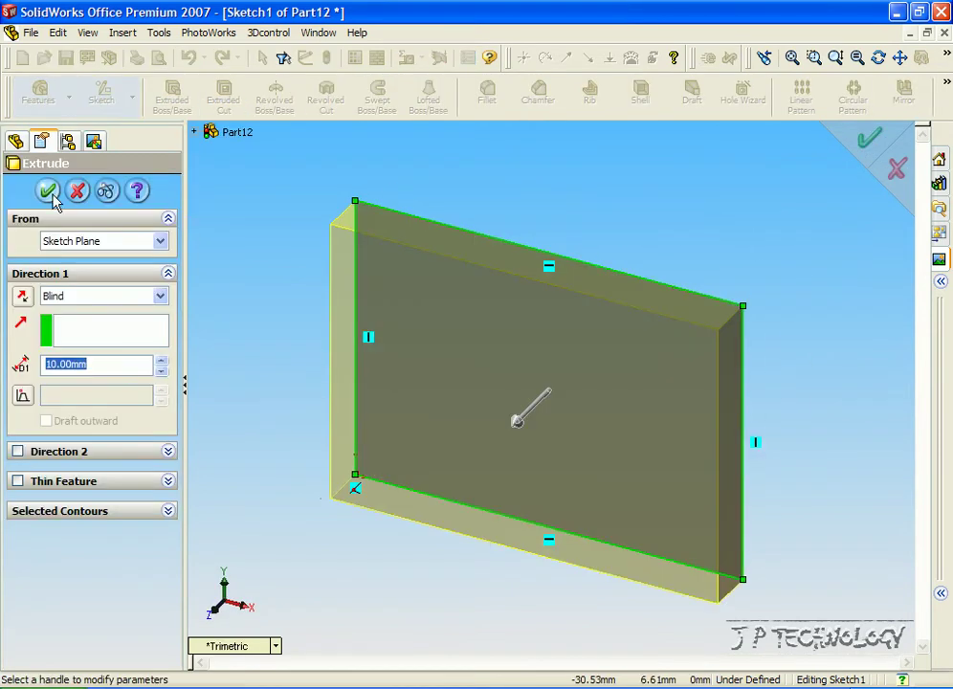
{"action": "left_click", "coordinate": [48, 191]}
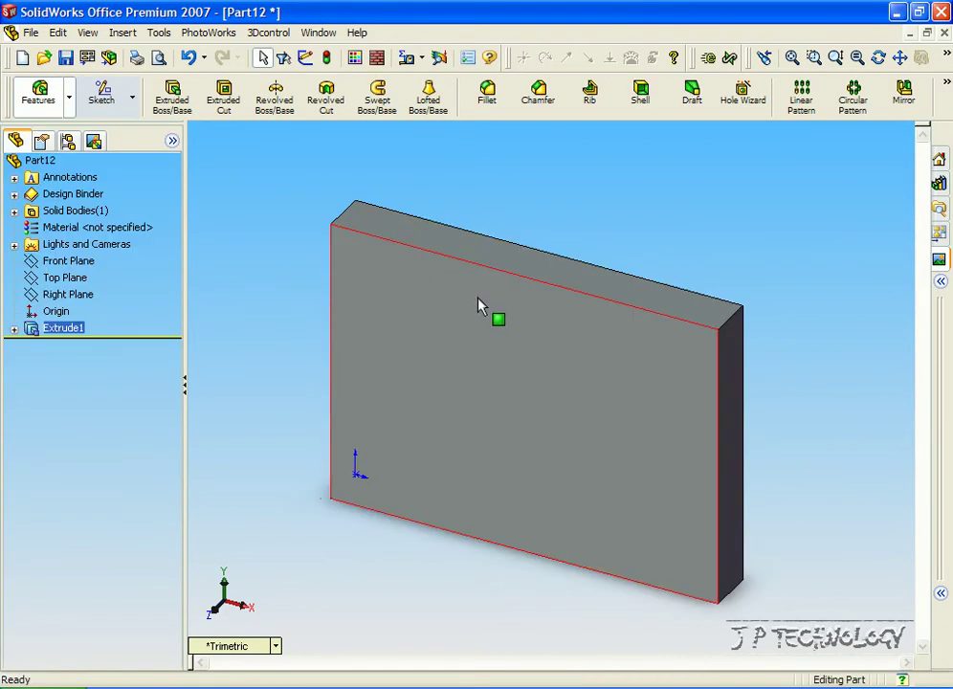
- Examine the extruded plate from several angles, finishing with its large face on top in a three-quarter view
{"action": "key", "text": "Up"}
{"action": "key", "text": "Up"}
{"action": "key", "text": "Up"}
{"action": "key", "text": "Up"}
{"action": "key", "text": "Up"}
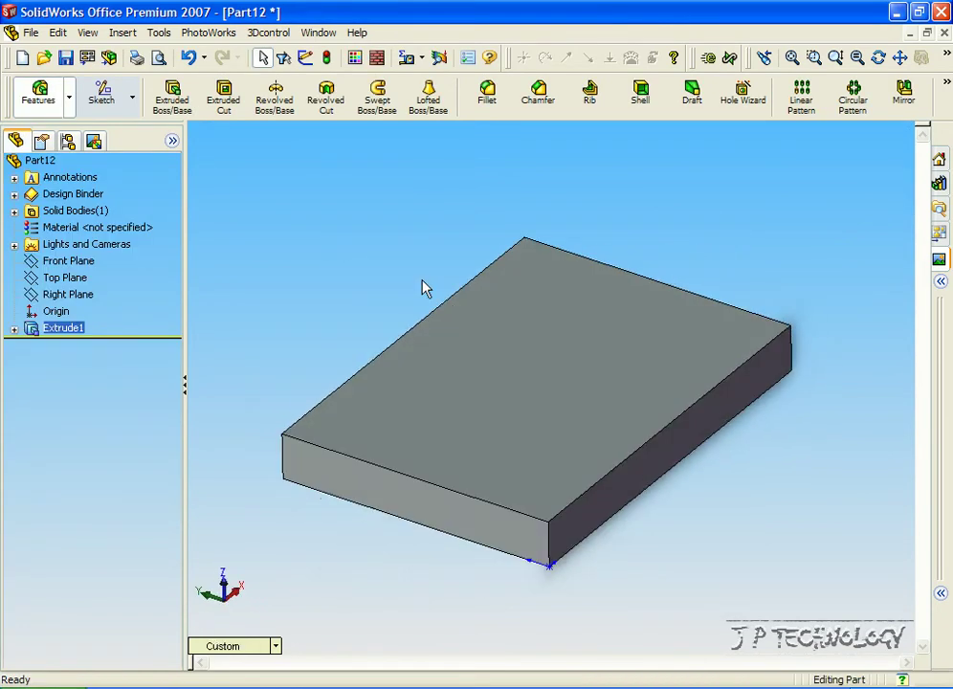
{"action": "middle_click_drag", "start_coordinate": [427, 288], "coordinate": [512, 362]}
{"action": "left_click", "coordinate": [539, 365]}
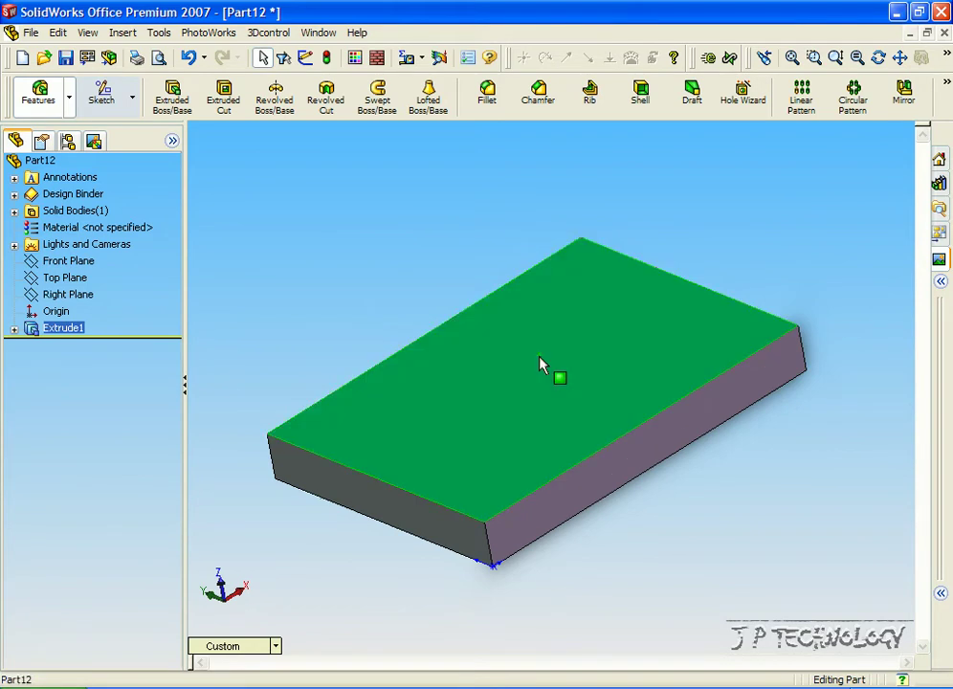
{"action": "key", "text": "Down"}
{"action": "key", "text": "Up"}
{"action": "key", "text": "Up"}
{"action": "key", "text": "Left"}
{"action": "key", "text": "Left"}
{"action": "key", "text": "Left"}
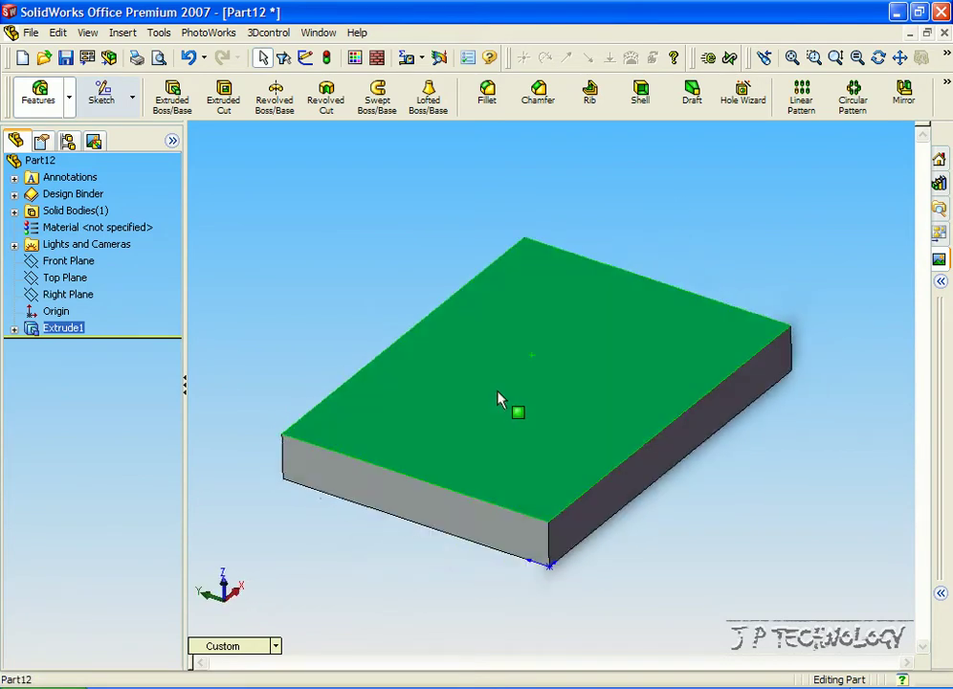
{"action": "key", "text": "Up"}
{"action": "key", "text": "Down"}
{"action": "key", "text": "Left"}
{"action": "left_click", "coordinate": [404, 264]}
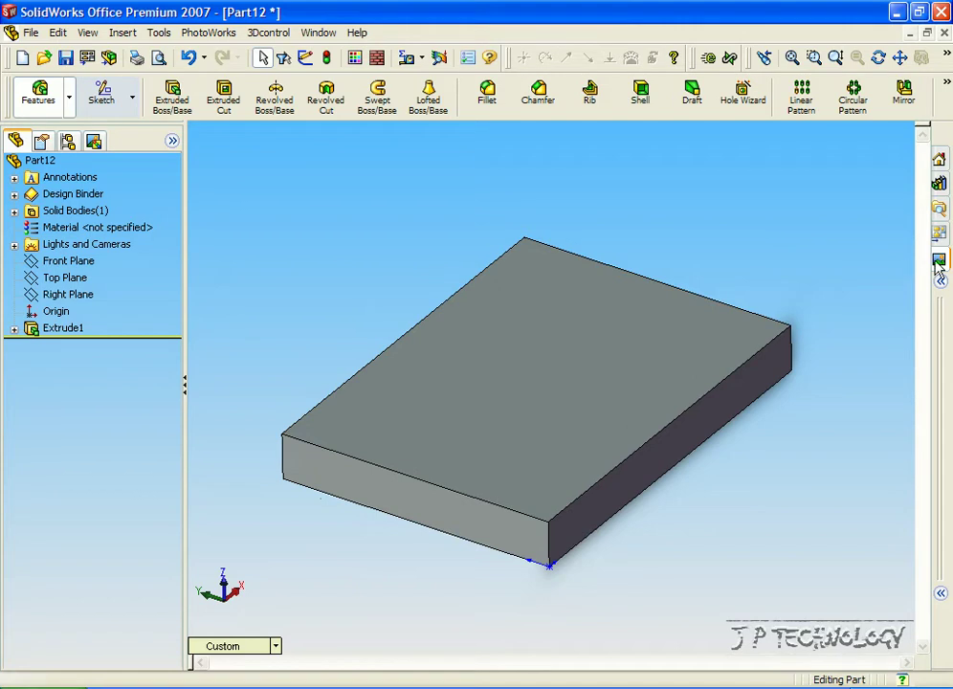
- Check in the Add-Ins list that PhotoWorks is active, leaving the settings as they are
{"action": "left_click", "coordinate": [170, 34]}
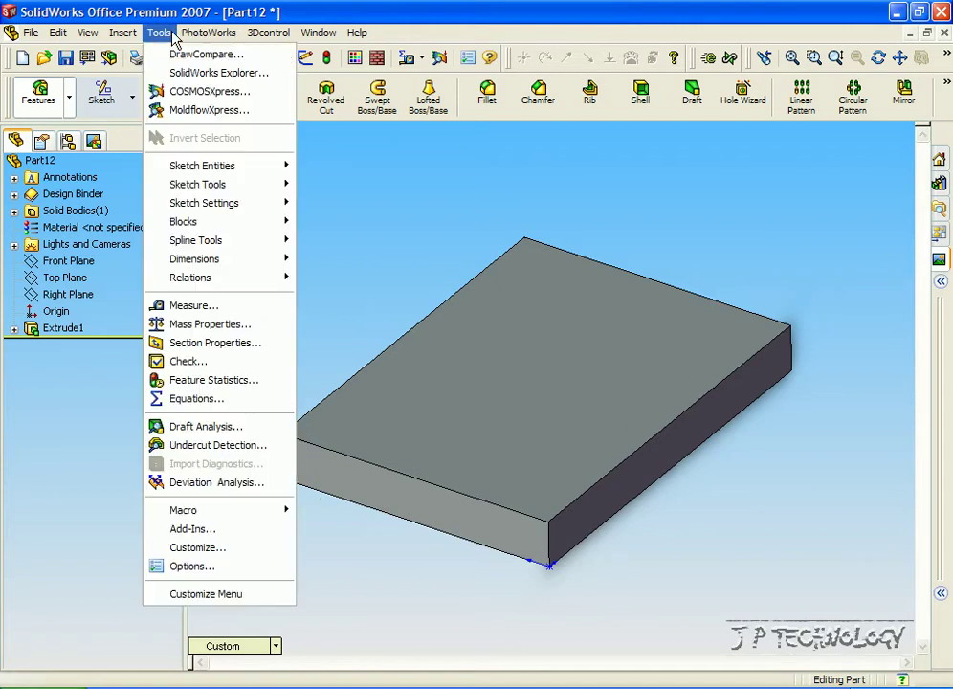
{"action": "left_click", "coordinate": [197, 531]}
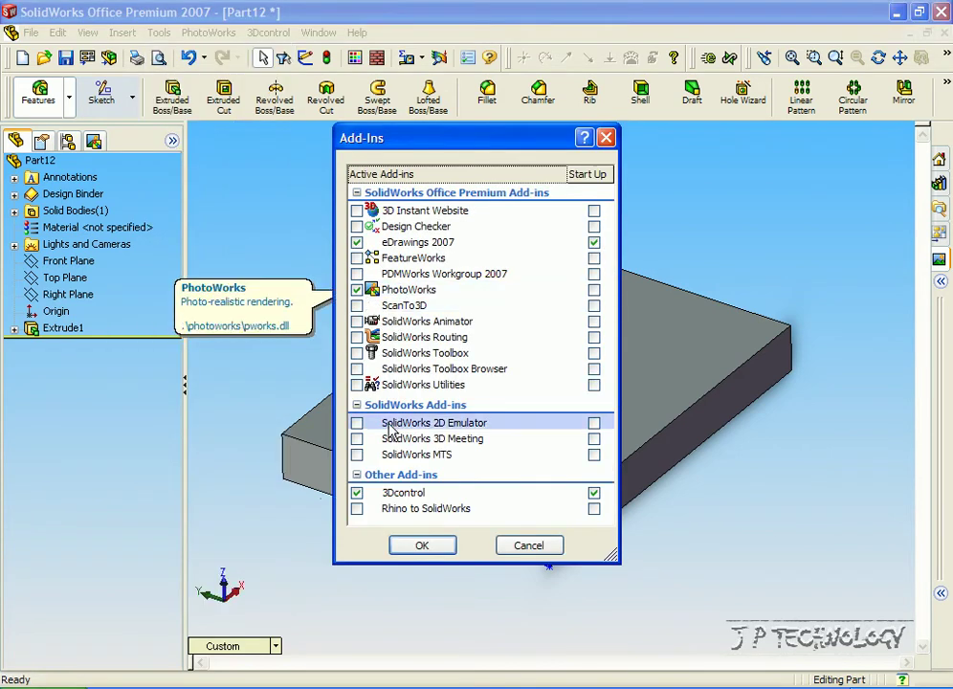
{"action": "left_click", "coordinate": [606, 138]}
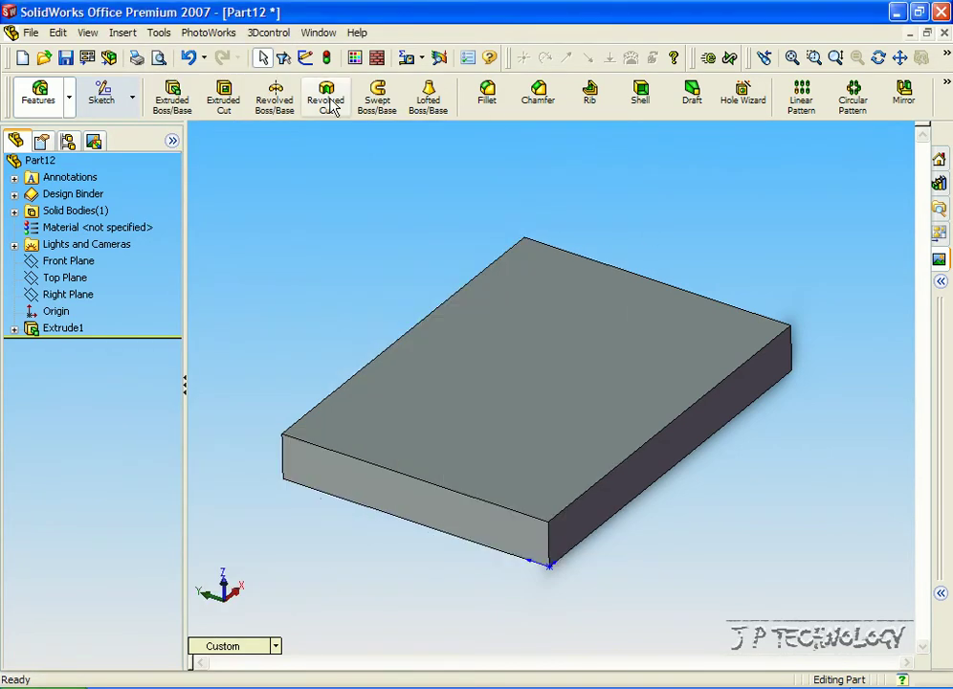
- Apply the grass material from the Organic, Miscellaneous category of the PhotoWorks materials to the whole part
{"action": "left_click", "coordinate": [212, 35]}
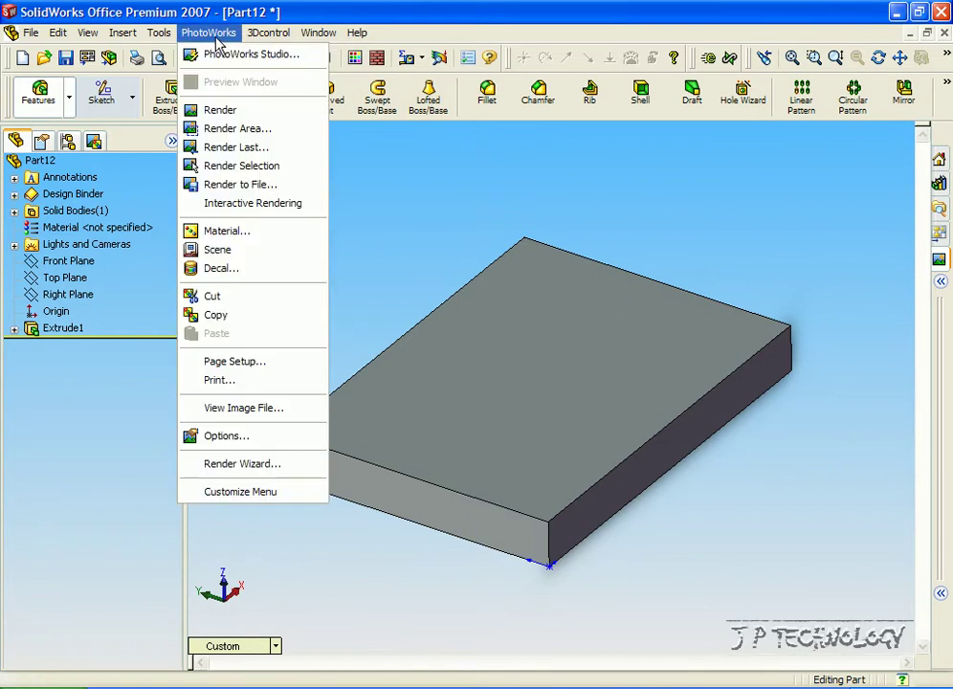
{"action": "left_click", "coordinate": [238, 233]}
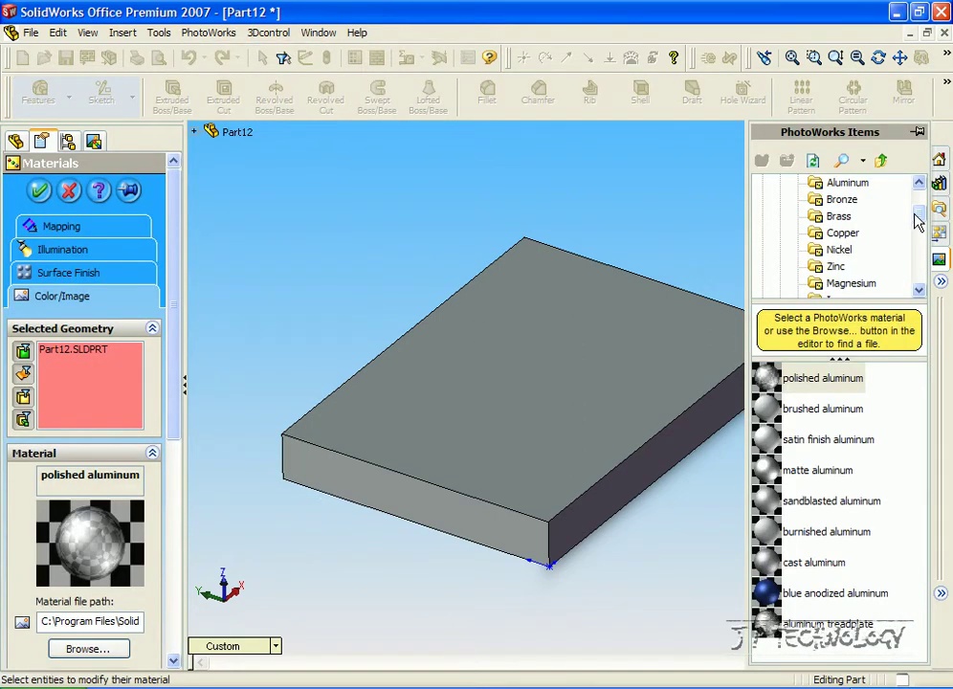
{"action": "left_click_drag", "start_coordinate": [918, 218], "coordinate": [916, 199]}
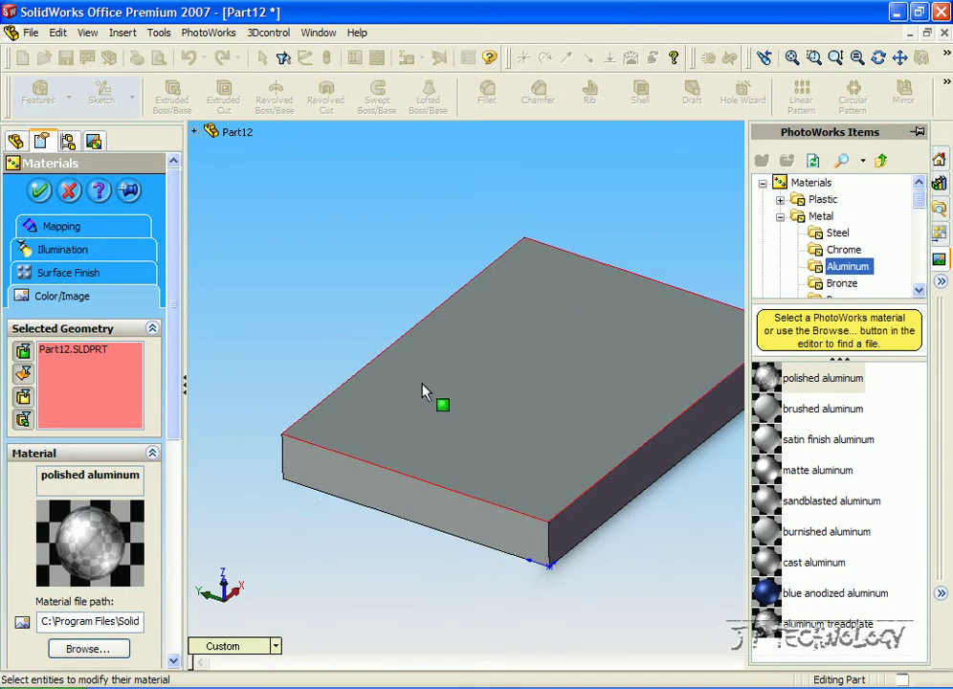
{"action": "left_click", "coordinate": [780, 216]}
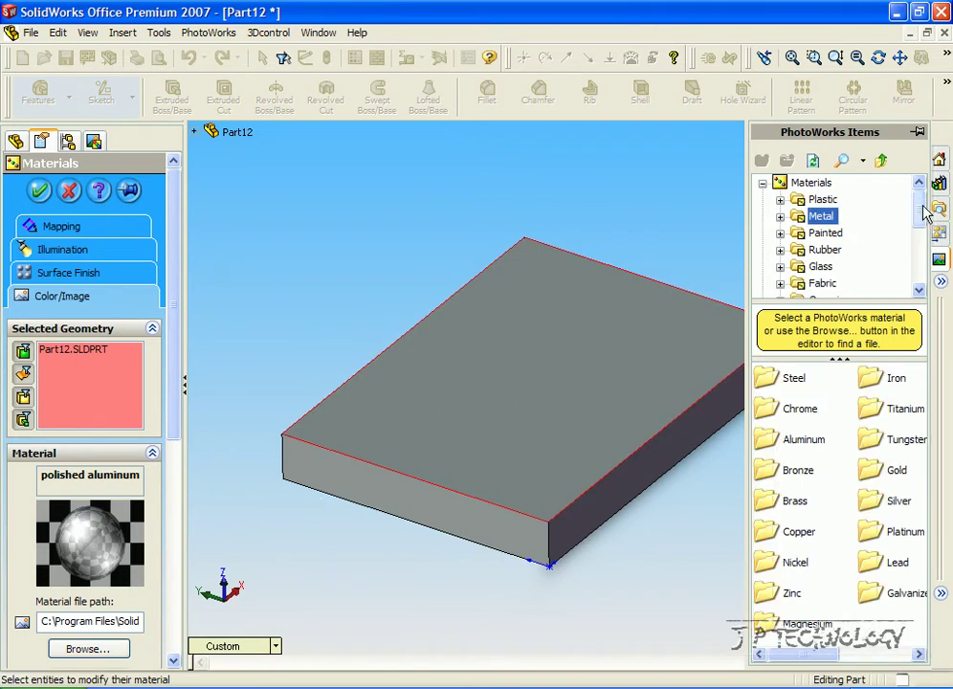
{"action": "left_click_drag", "start_coordinate": [919, 217], "coordinate": [917, 237]}
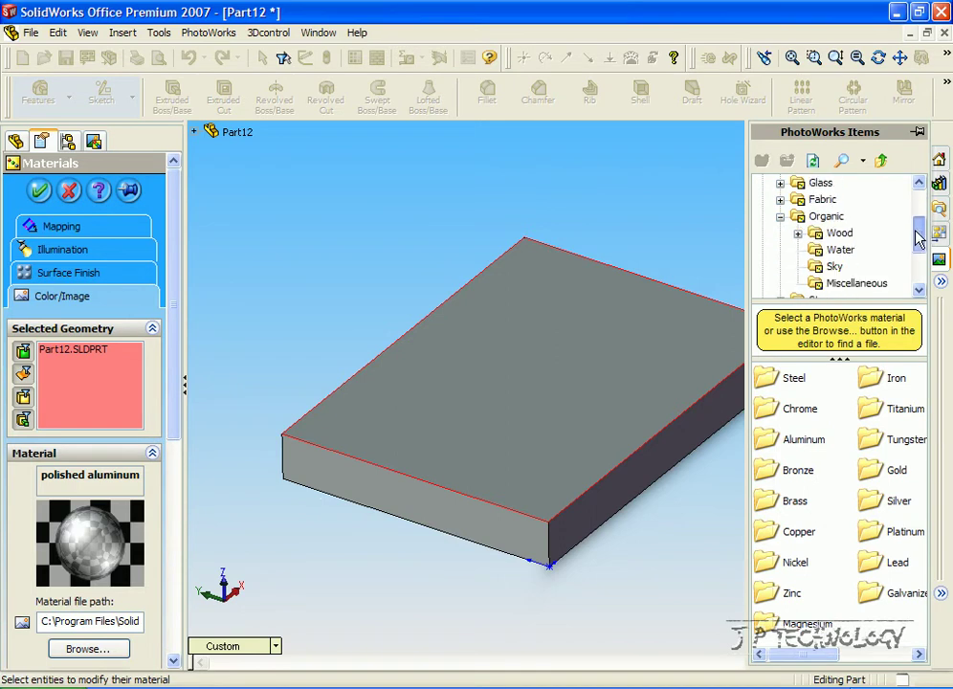
{"action": "left_click", "coordinate": [811, 218]}
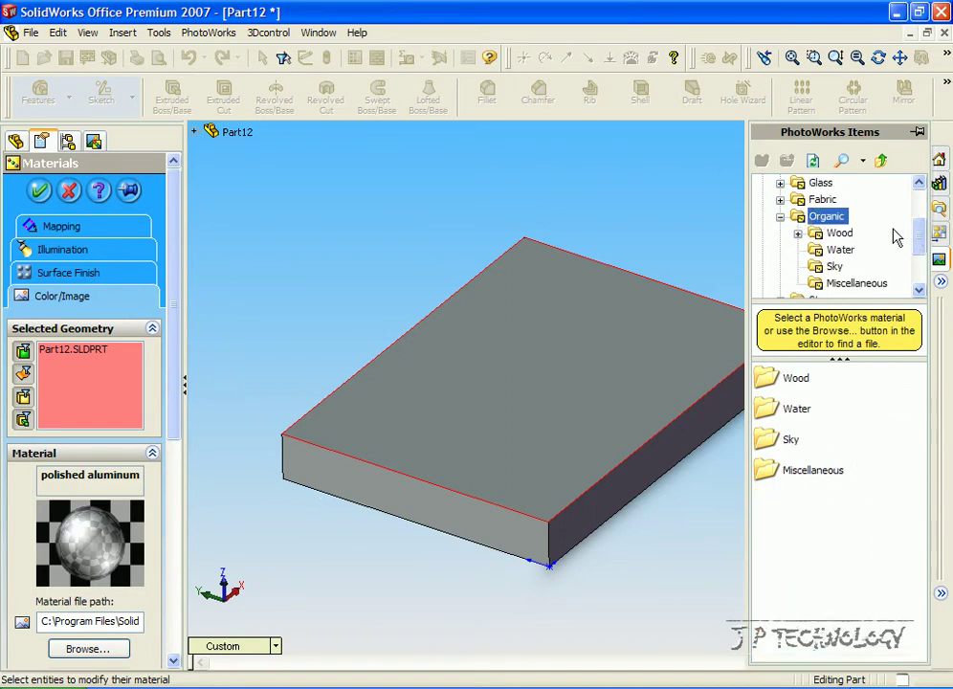
{"action": "left_click", "coordinate": [825, 284]}
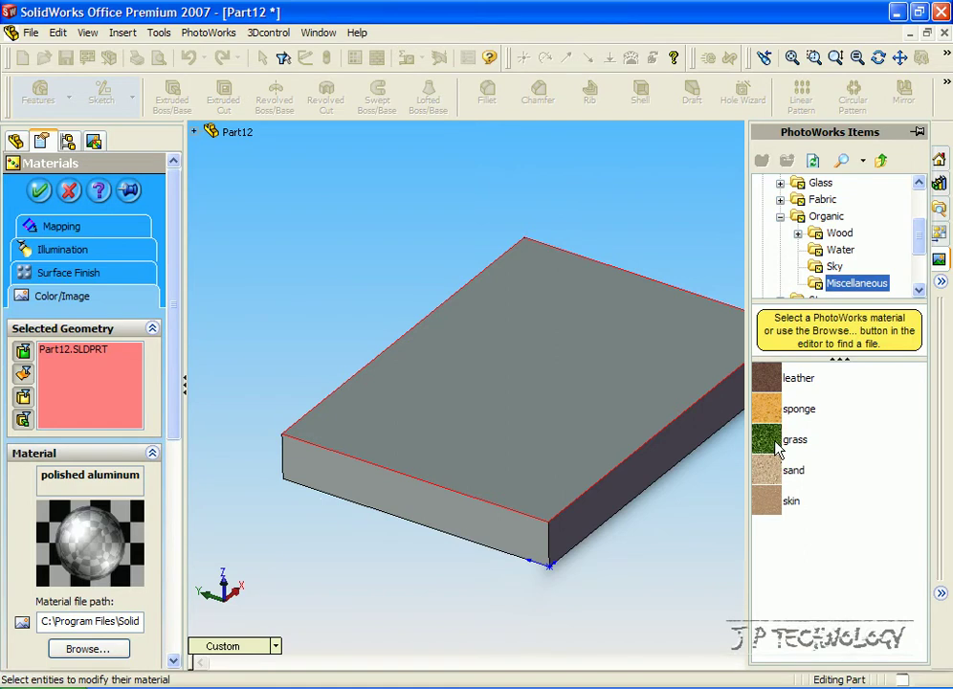
{"action": "left_click_drag", "start_coordinate": [789, 437], "coordinate": [527, 400]}
{"action": "left_click_drag", "start_coordinate": [800, 440], "coordinate": [499, 369]}
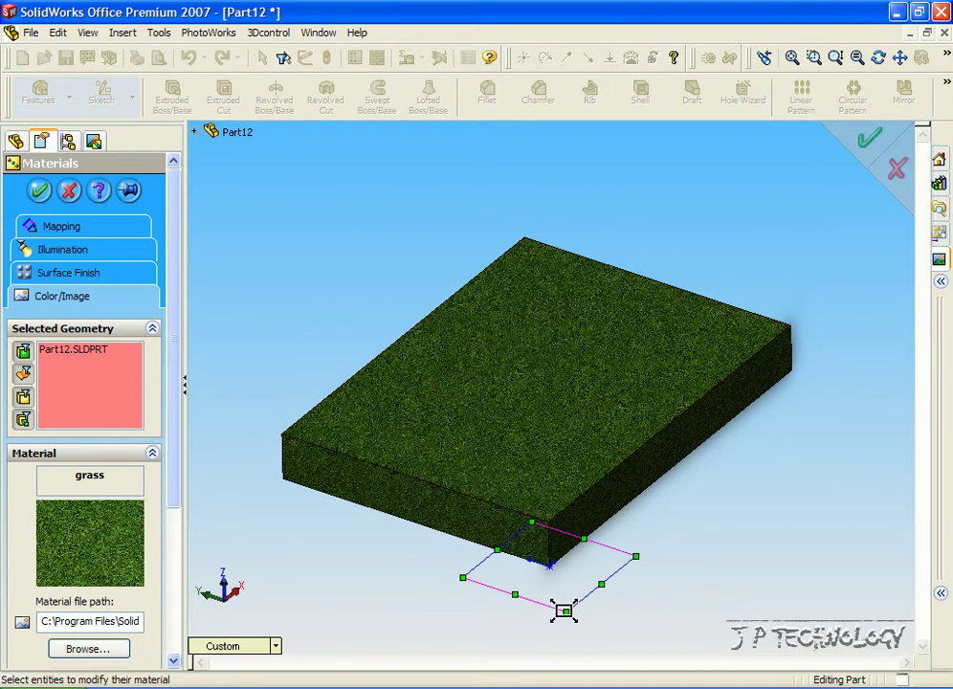
- Adjust the grass texture's scale with the mapping frame, ending with a coarser grass pattern, and accept the material
{"action": "left_click_drag", "start_coordinate": [564, 610], "coordinate": [524, 553]}
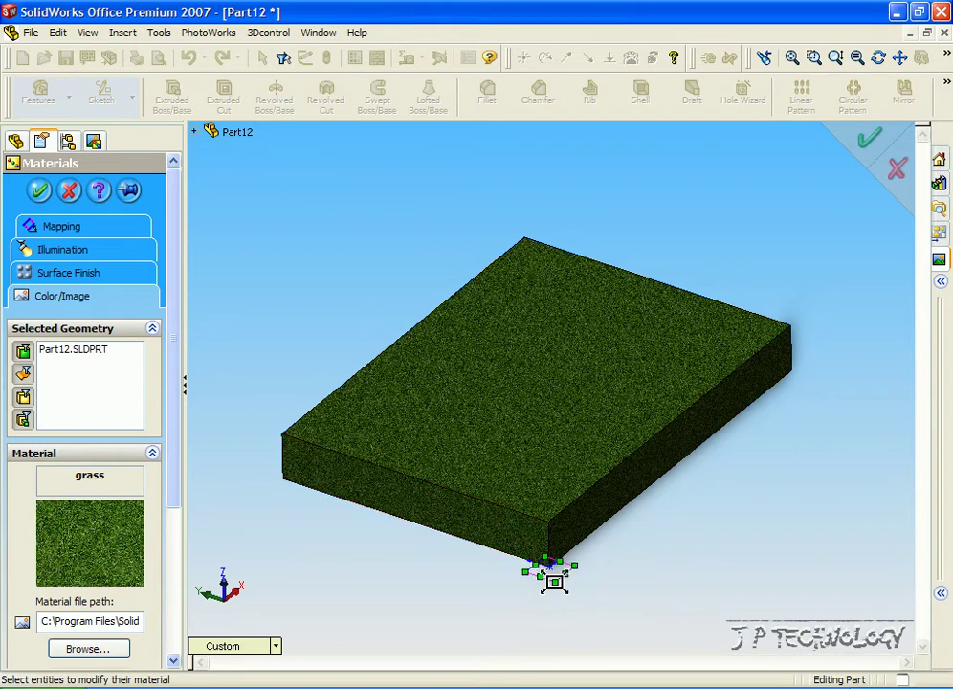
{"action": "left_click_drag", "start_coordinate": [555, 582], "coordinate": [593, 684]}
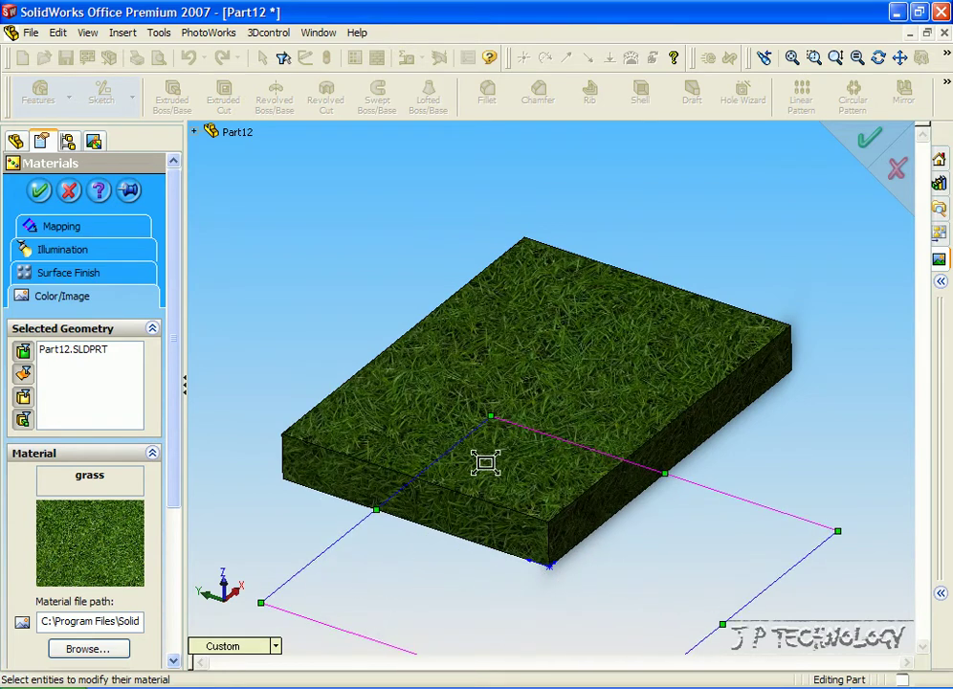
{"action": "left_click_drag", "start_coordinate": [493, 412], "coordinate": [467, 373]}
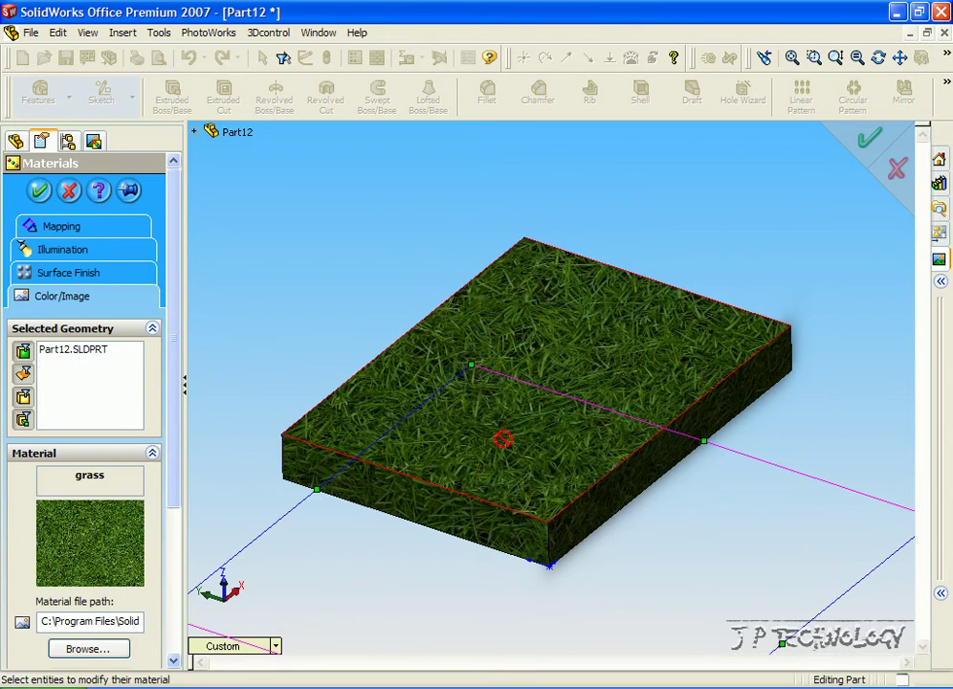
{"action": "left_click_drag", "start_coordinate": [472, 366], "coordinate": [516, 422]}
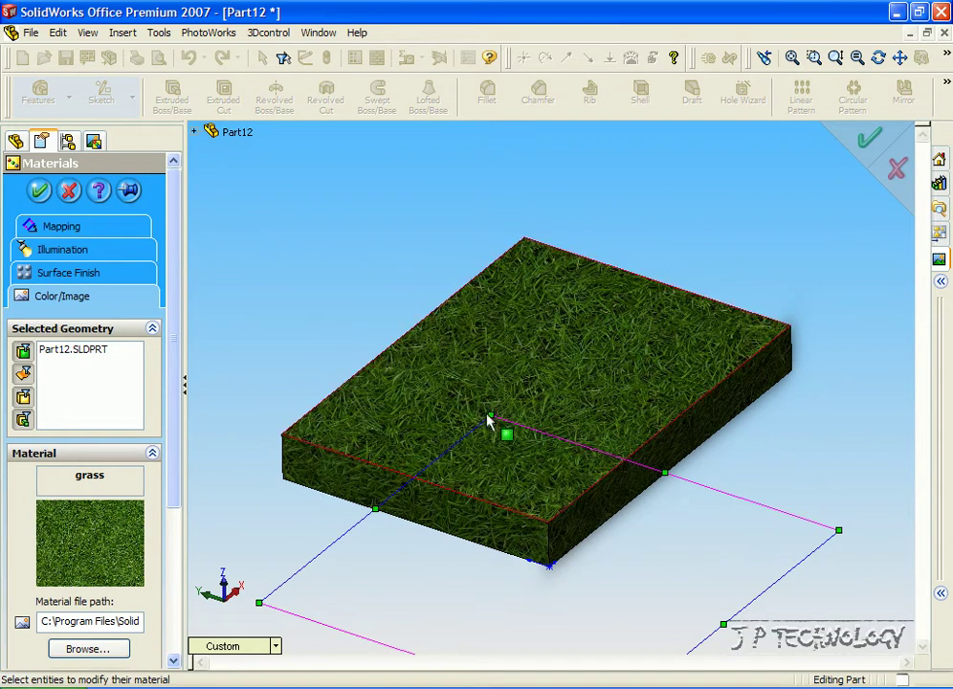
{"action": "left_click", "coordinate": [39, 191]}
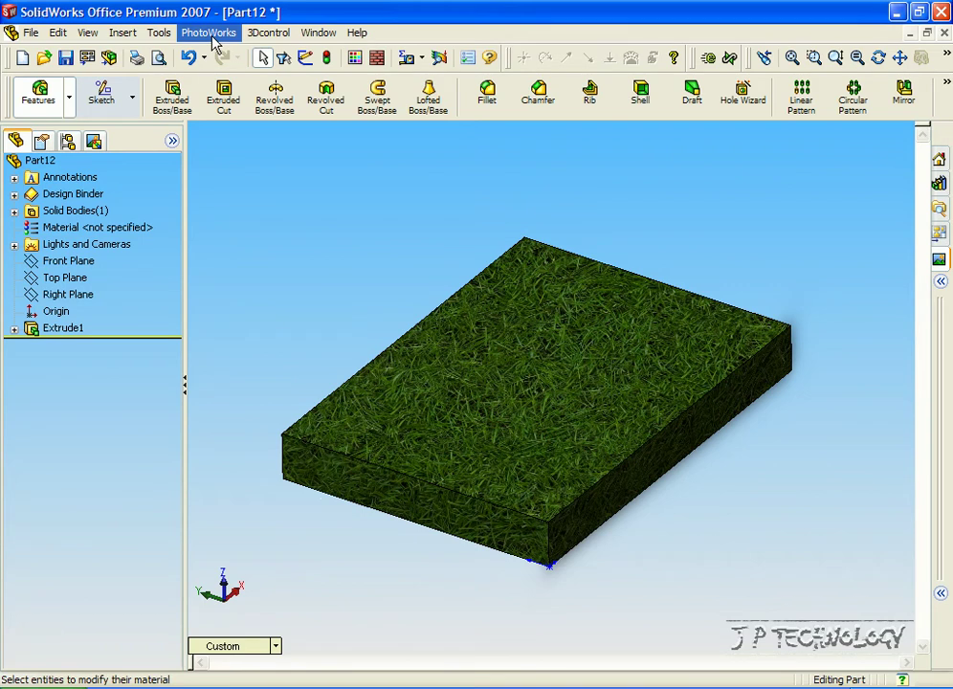
- Render the grass-covered part and view it from another angle
{"action": "left_click", "coordinate": [213, 34]}
{"action": "left_click", "coordinate": [257, 113]}
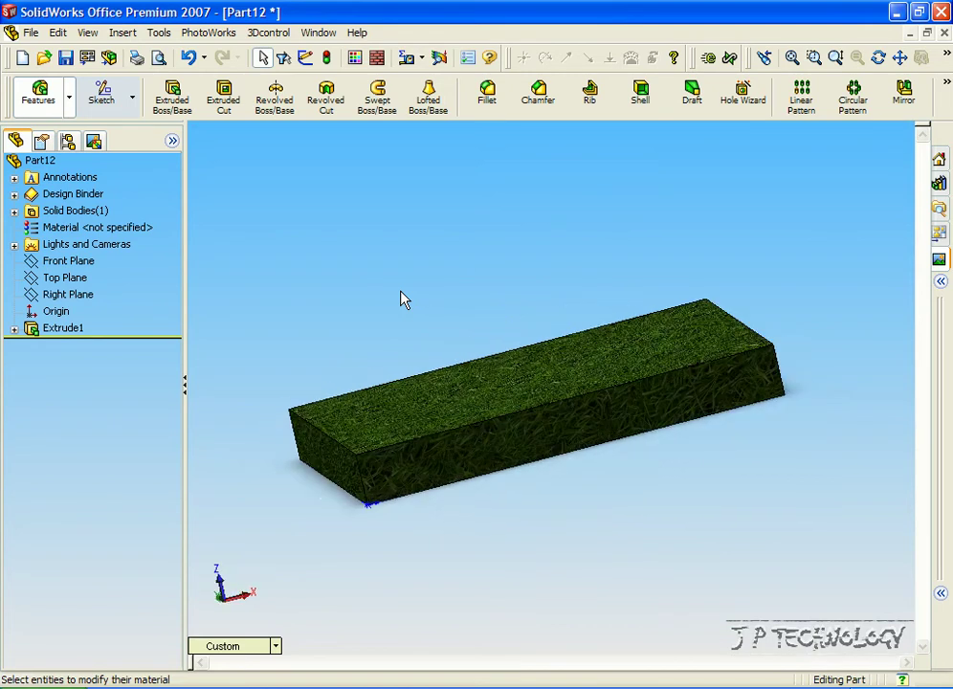
{"action": "key", "text": "Right"}
{"action": "key", "text": "Right"}
{"action": "key", "text": "Right"}
{"action": "key", "text": "Right"}
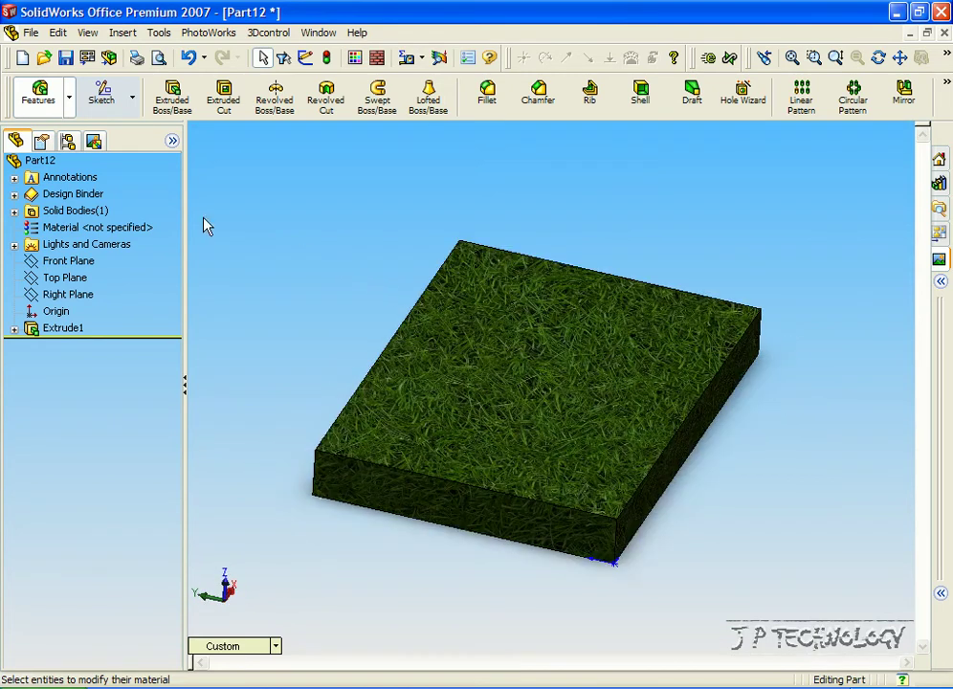
- Delete the grass material from the part's PhotoWorks materials
{"action": "left_click", "coordinate": [94, 140]}
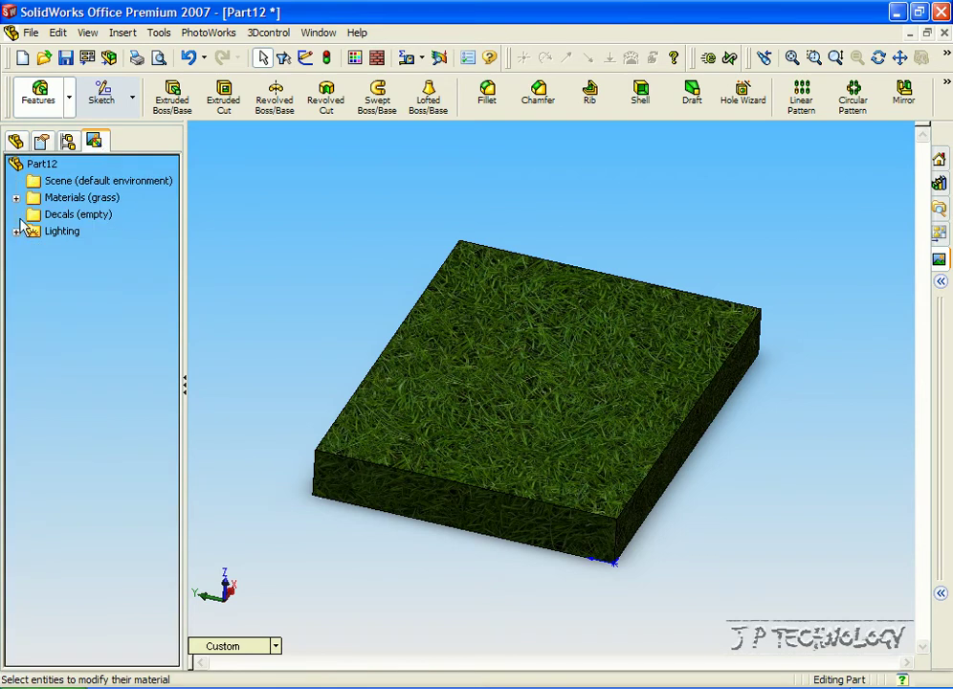
{"action": "left_click", "coordinate": [16, 197]}
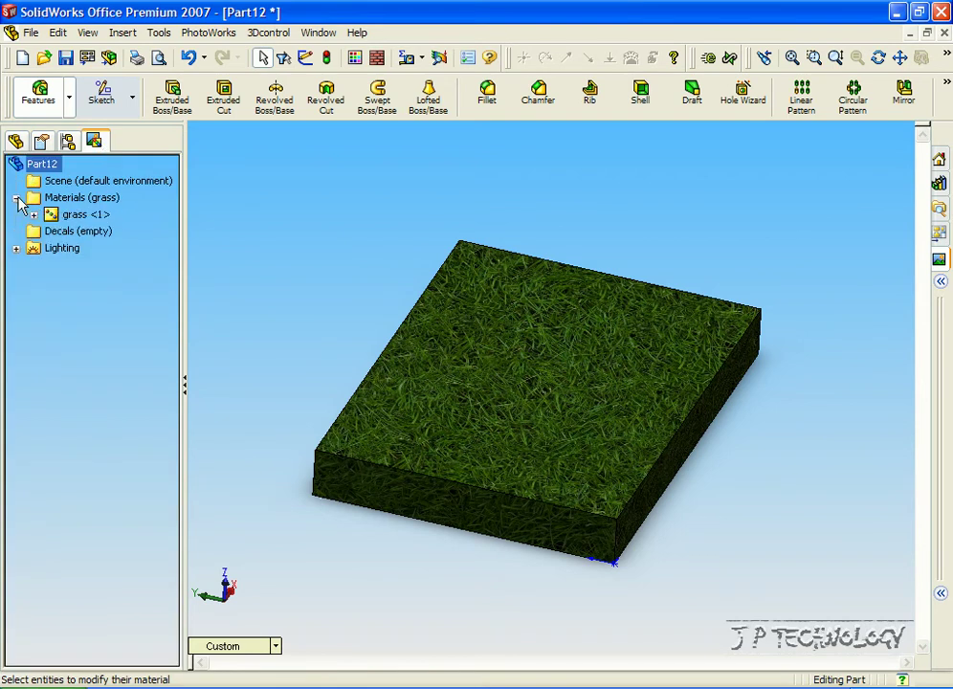
{"action": "left_click", "coordinate": [73, 216]}
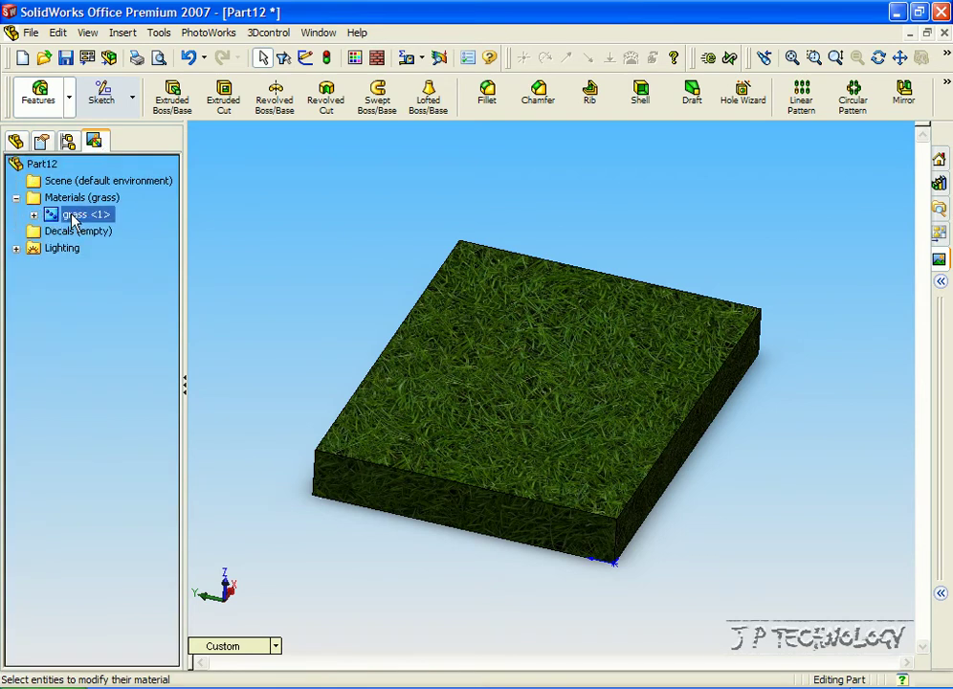
{"action": "key", "text": "Delete"}
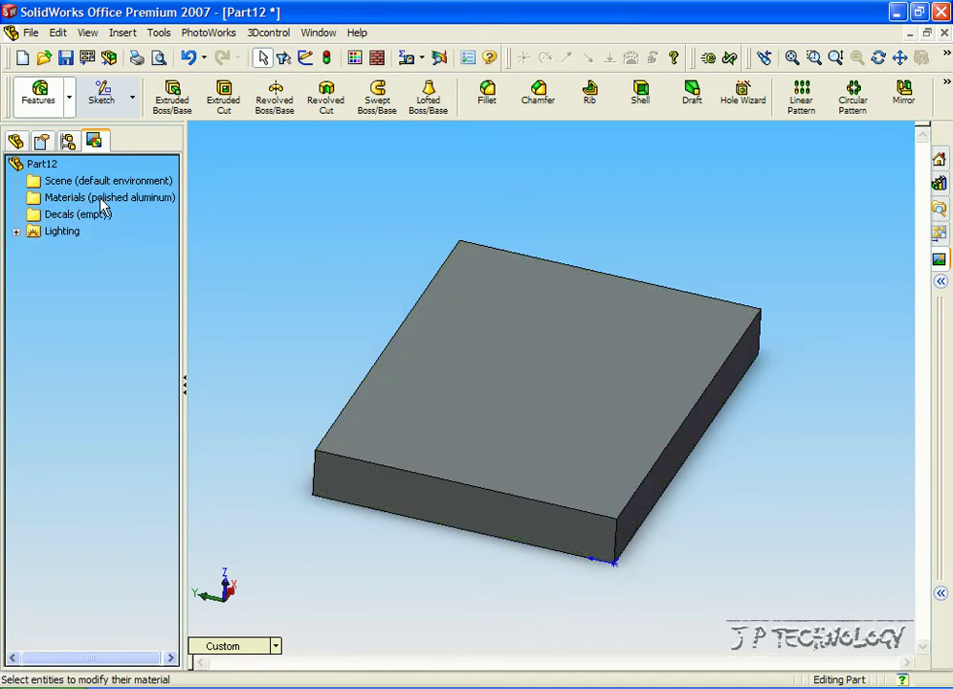
- Start a PhotoWorks decal and load grass.bmp from the SW Tutorial Parts folder as its image
{"action": "left_click", "coordinate": [211, 34]}
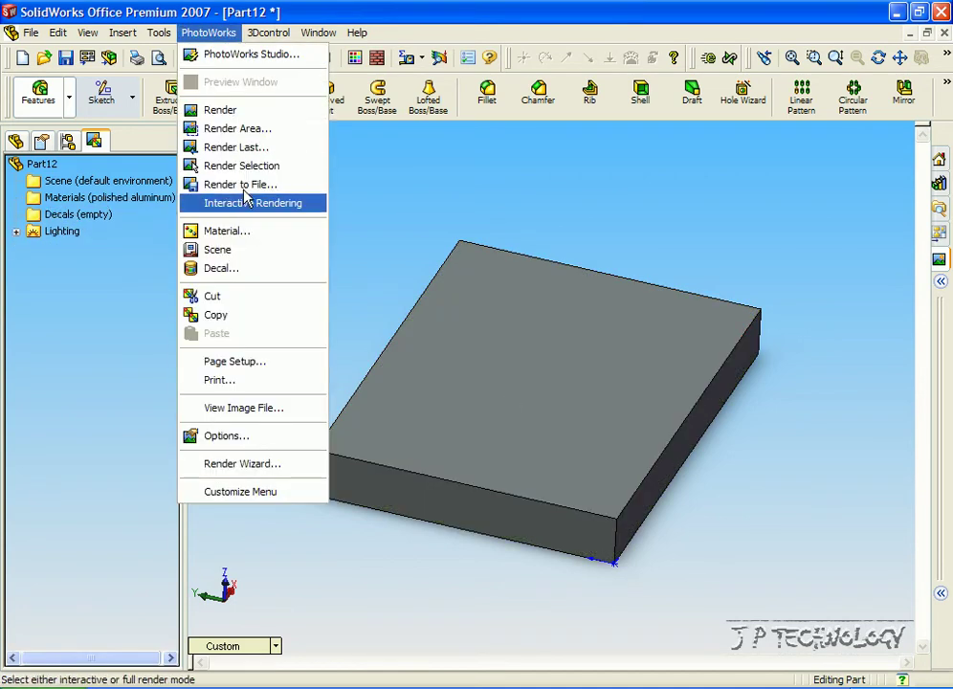
{"action": "left_click", "coordinate": [239, 271]}
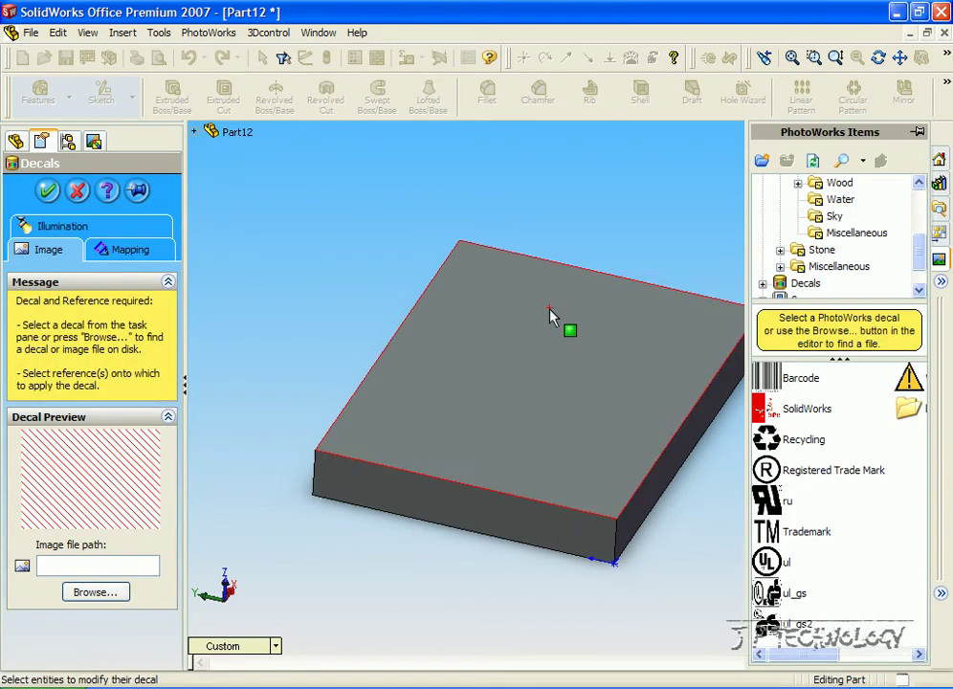
{"action": "left_click_drag", "start_coordinate": [789, 402], "coordinate": [638, 387]}
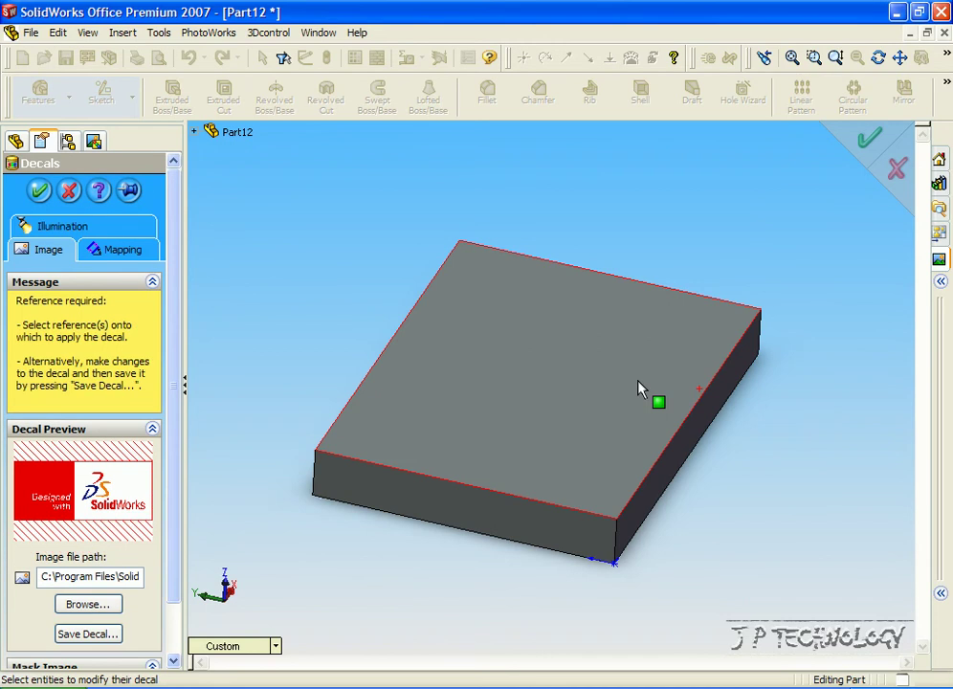
{"action": "left_click", "coordinate": [88, 604]}
{"action": "left_click", "coordinate": [448, 201]}
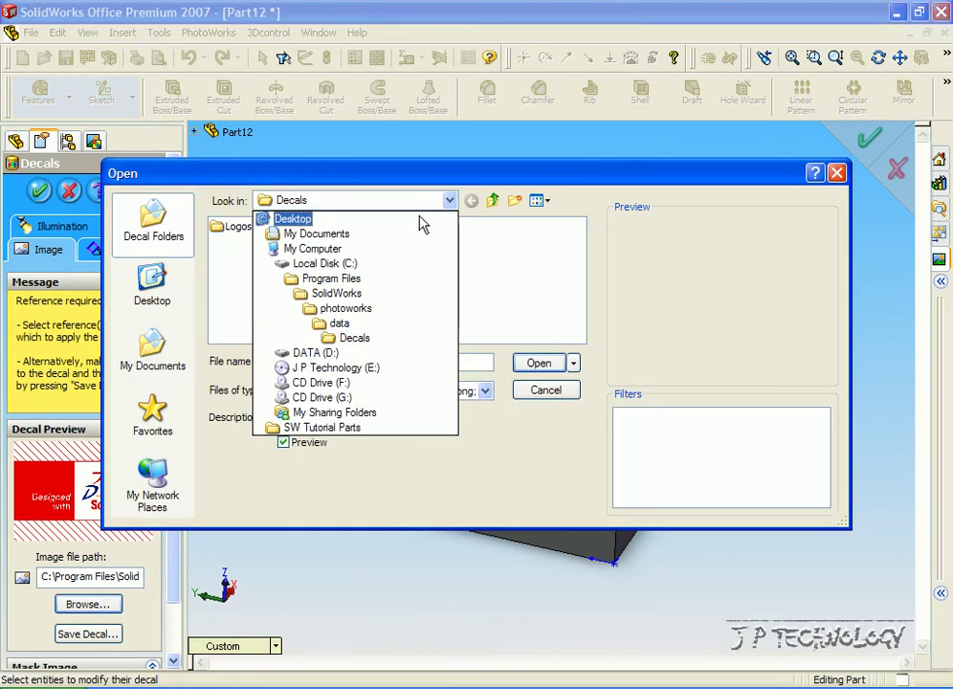
{"action": "left_click", "coordinate": [320, 426]}
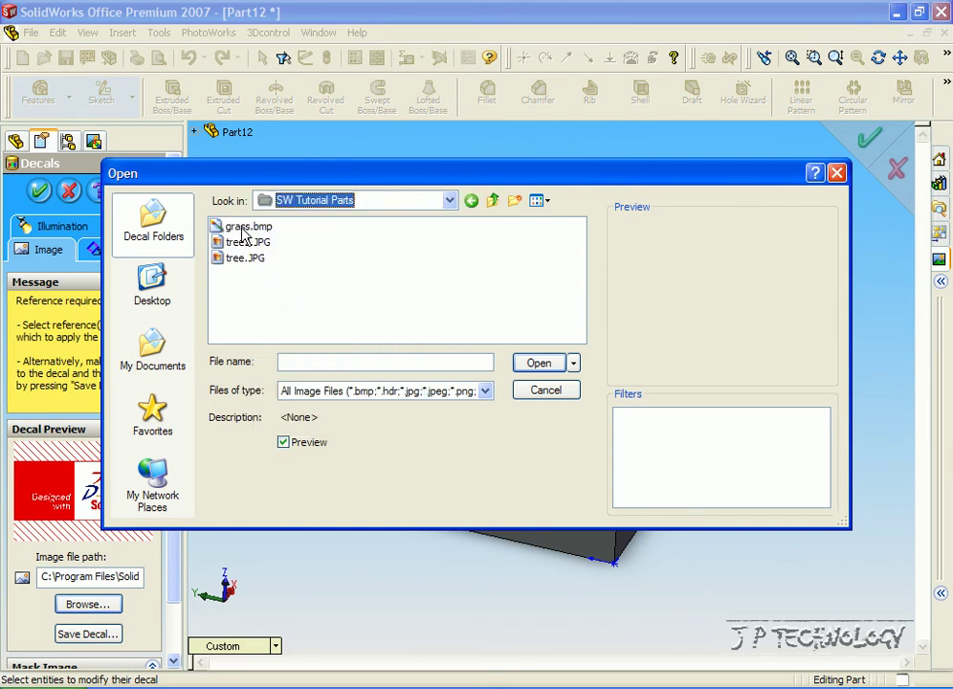
{"action": "left_click", "coordinate": [247, 227]}
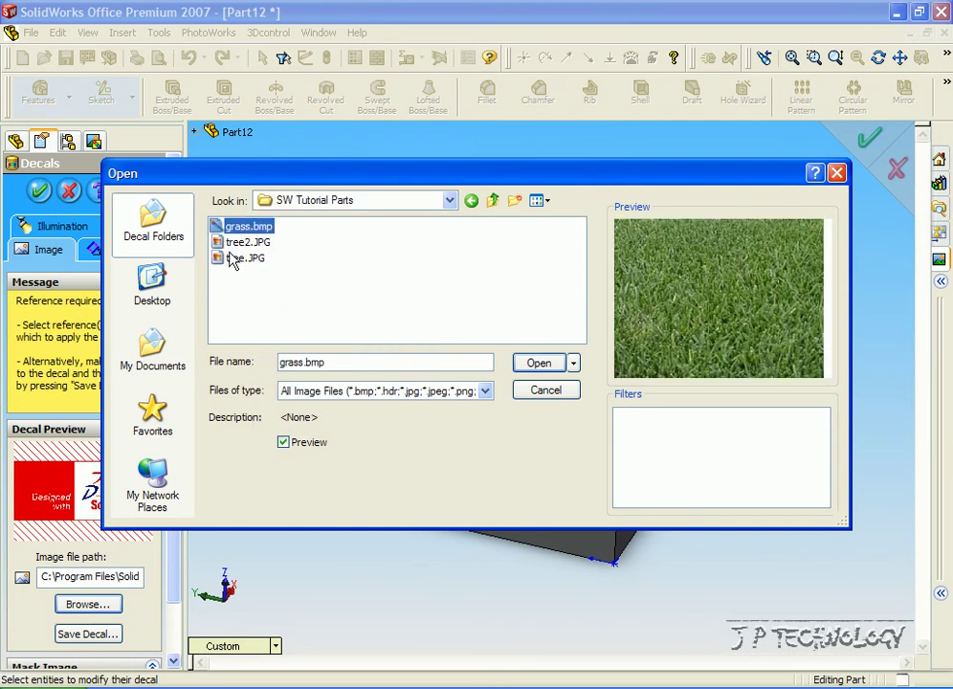
{"action": "left_click", "coordinate": [538, 364]}
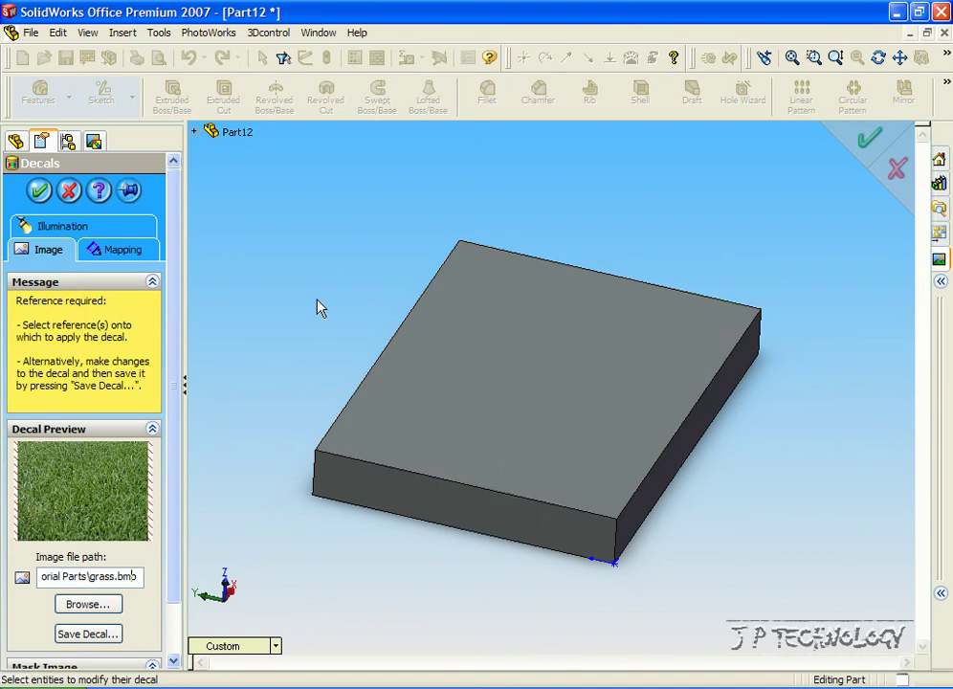
- Apply the grass decal to the plate's large top face
{"action": "key", "text": "shift+Up"}
{"action": "key", "text": "shift+Up"}
{"action": "key", "text": "Left"}
{"action": "key", "text": "Left"}
{"action": "key", "text": "Left"}
{"action": "key", "text": "Left"}
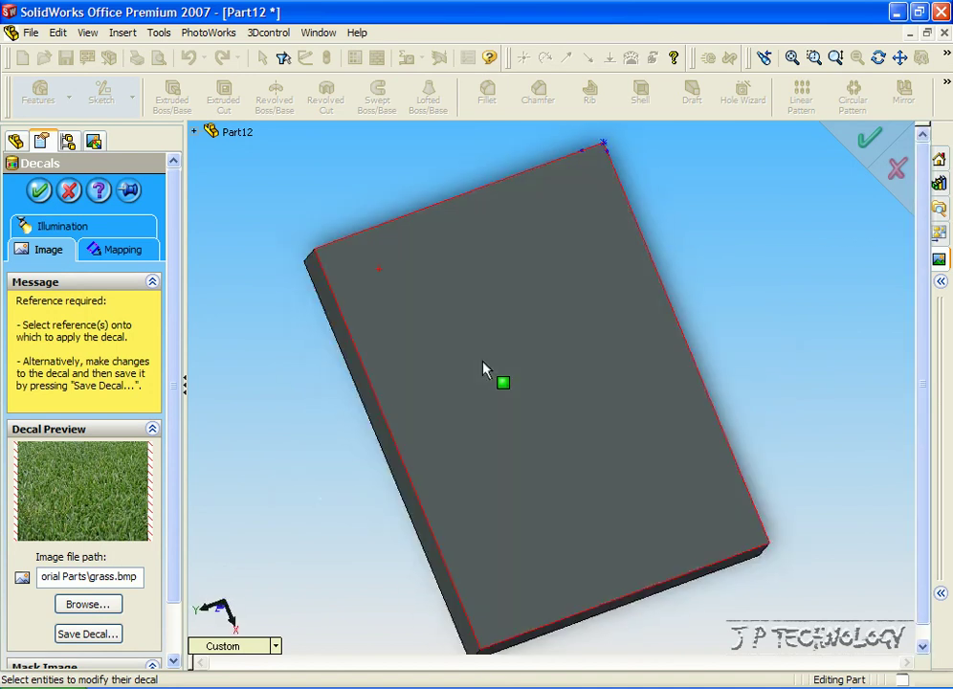
{"action": "left_click", "coordinate": [504, 371]}
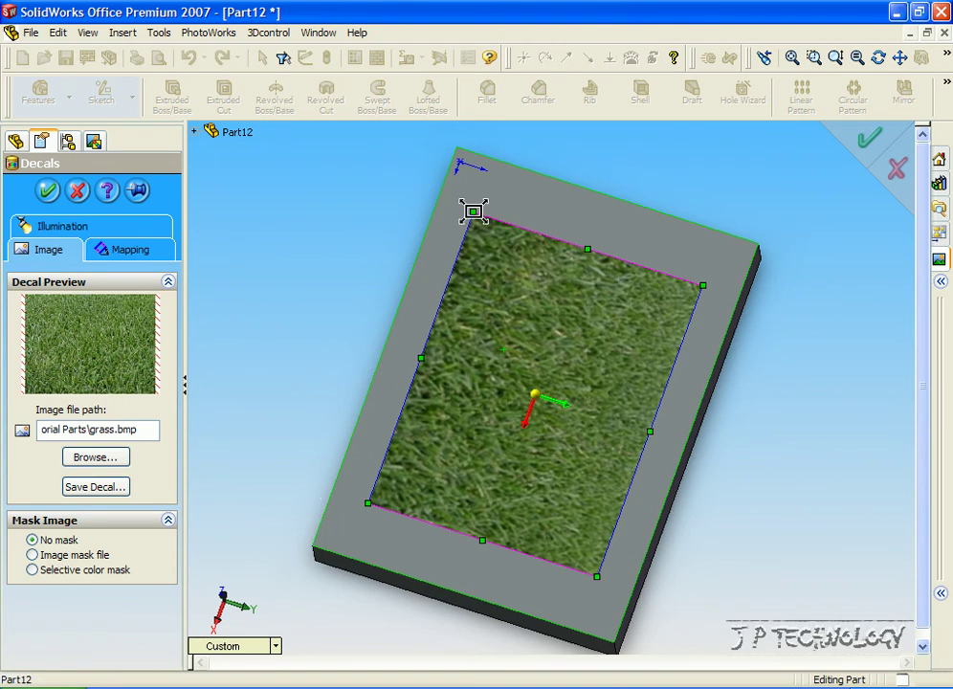
- Shrink the grass decal with its frame and reposition it on the plate's top face
{"action": "left_click_drag", "start_coordinate": [472, 210], "coordinate": [506, 310]}
{"action": "left_click_drag", "start_coordinate": [536, 357], "coordinate": [511, 219]}
{"action": "left_click_drag", "start_coordinate": [574, 442], "coordinate": [569, 469]}
- Examine the reduced grass decal on the plate from several angles
{"action": "key", "text": "Right"}
{"action": "key", "text": "Right"}
{"action": "key", "text": "Right"}
{"action": "key", "text": "Right"}
{"action": "key", "text": "Right"}
{"action": "key", "text": "Right"}
{"action": "key", "text": "Right"}
{"action": "key", "text": "Right"}
{"action": "key", "text": "Right"}
{"action": "key", "text": "Right"}
{"action": "key", "text": "Right"}
{"action": "key", "text": "Right"}
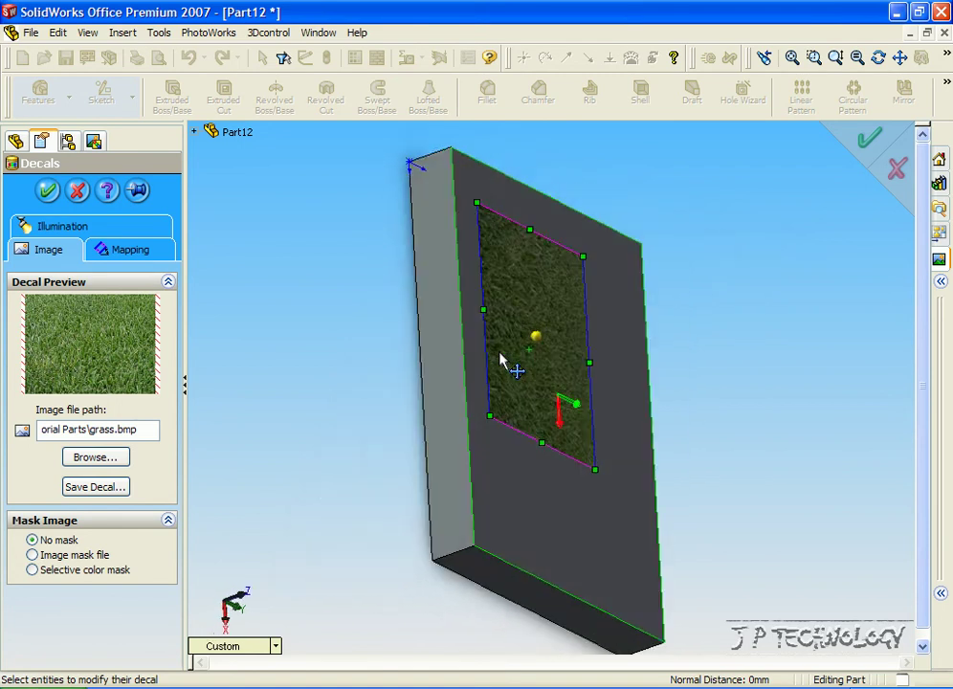
{"action": "key", "text": "Right"}
{"action": "key", "text": "Right"}
{"action": "key", "text": "Right"}
{"action": "key", "text": "Right"}
{"action": "key", "text": "Right"}
{"action": "key", "text": "Right"}
{"action": "key", "text": "Right"}
{"action": "key", "text": "Right"}
{"action": "key", "text": "Right"}
{"action": "key", "text": "Right"}
{"action": "key", "text": "Right"}
{"action": "key", "text": "Right"}
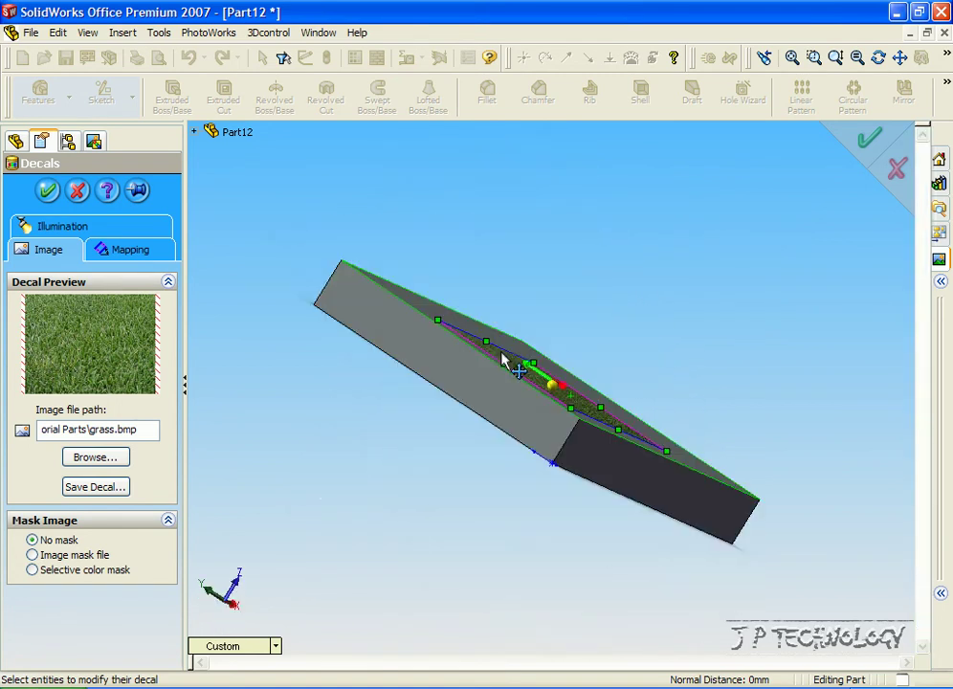
{"action": "key", "text": "Down"}
{"action": "key", "text": "Down"}
{"action": "key", "text": "Down"}
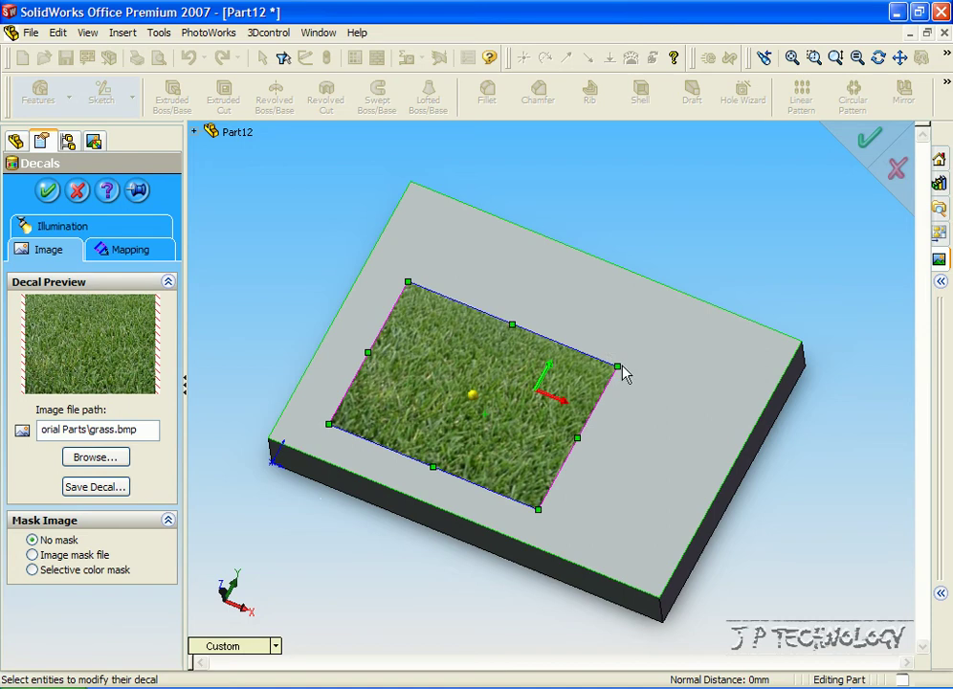
- Enlarge and reposition the grass decal to cover nearly the whole top face with a narrow border, and accept the decal
{"action": "left_click_drag", "start_coordinate": [619, 365], "coordinate": [785, 318]}
{"action": "left_click_drag", "start_coordinate": [656, 345], "coordinate": [612, 361]}
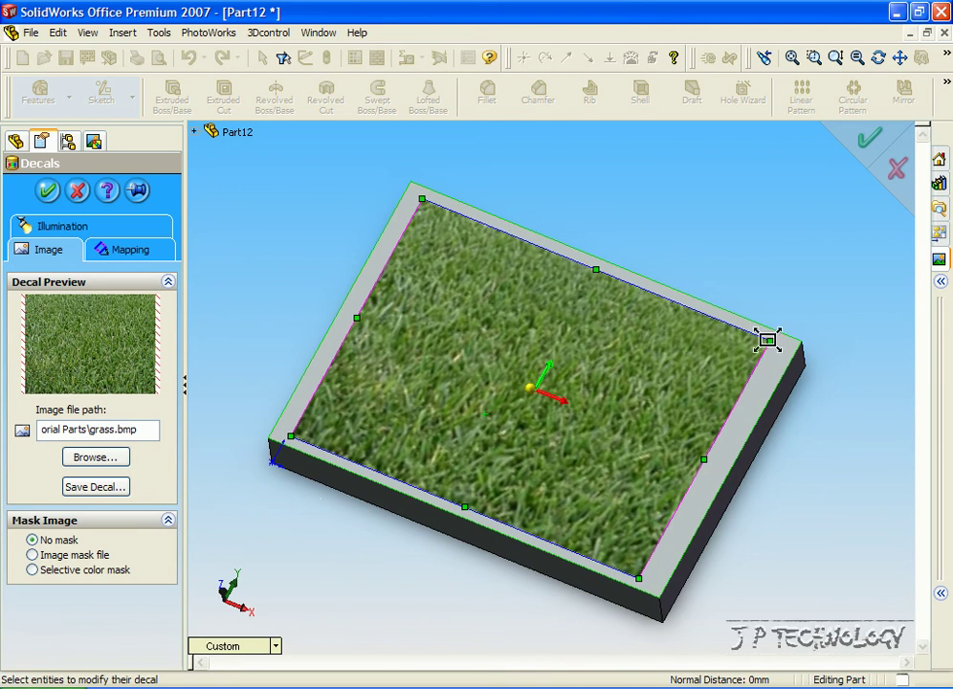
{"action": "mouse_move", "coordinate": [770, 339]}
{"action": "left_mouse_down"}
{"action": "mouse_move", "coordinate": [621, 345]}
{"action": "mouse_move", "coordinate": [460, 376]}
{"action": "mouse_move", "coordinate": [772, 339]}
{"action": "left_mouse_up"}
{"action": "mouse_move", "coordinate": [680, 364]}
{"action": "left_mouse_down"}
{"action": "mouse_move", "coordinate": [729, 366]}
{"action": "mouse_move", "coordinate": [676, 376]}
{"action": "mouse_move", "coordinate": [675, 364]}
{"action": "left_mouse_up"}
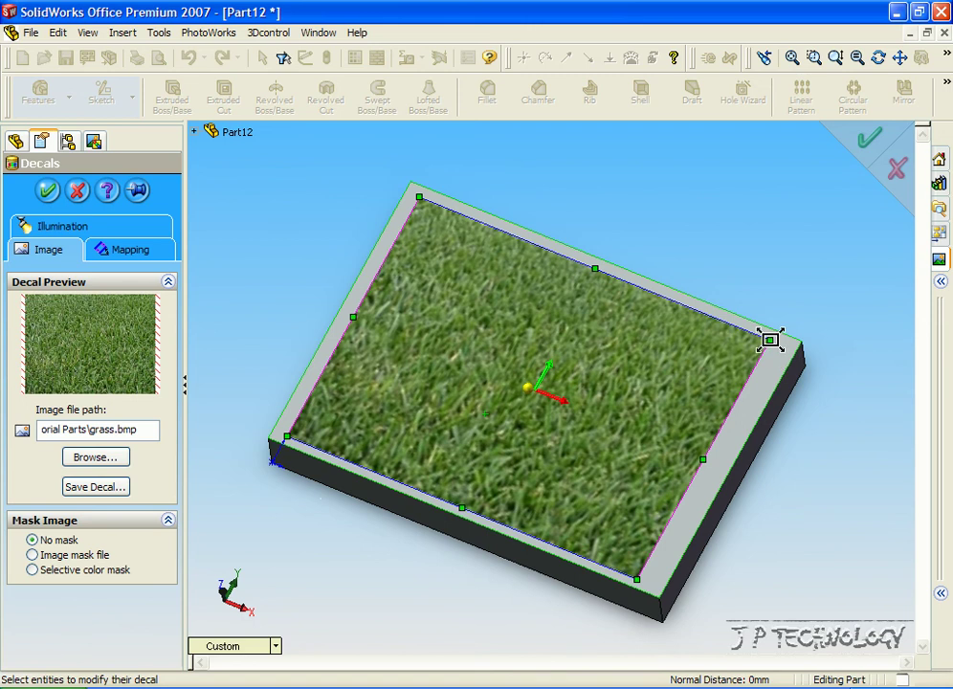
{"action": "left_click_drag", "start_coordinate": [770, 339], "coordinate": [780, 336]}
{"action": "left_click", "coordinate": [47, 193]}
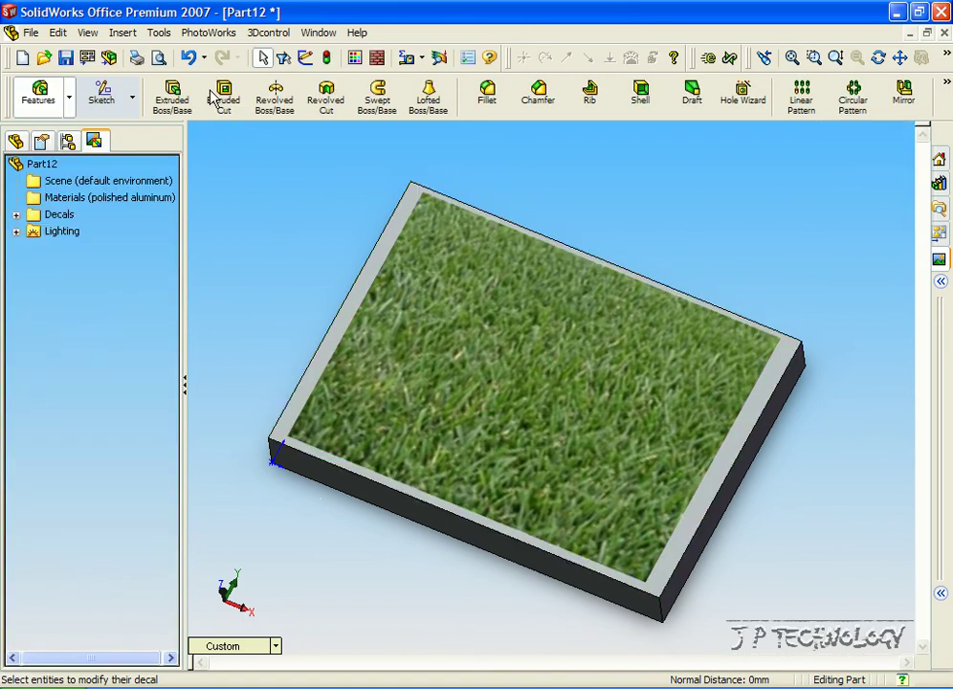
- Render the plate with the grass decal and view the decal from other angles
{"action": "left_click", "coordinate": [213, 35]}
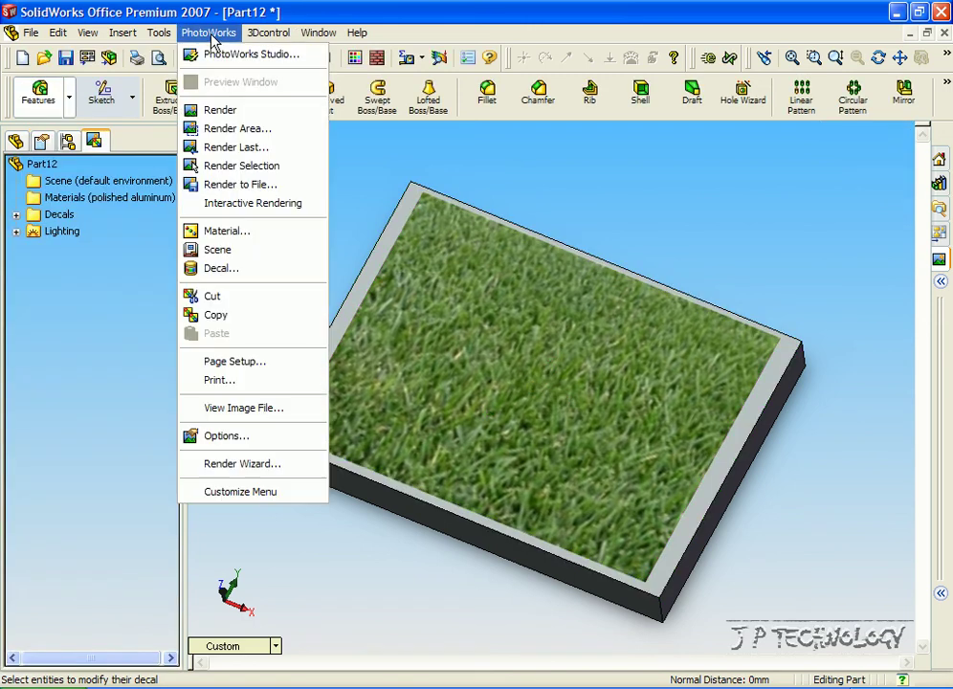
{"action": "left_click", "coordinate": [230, 110]}
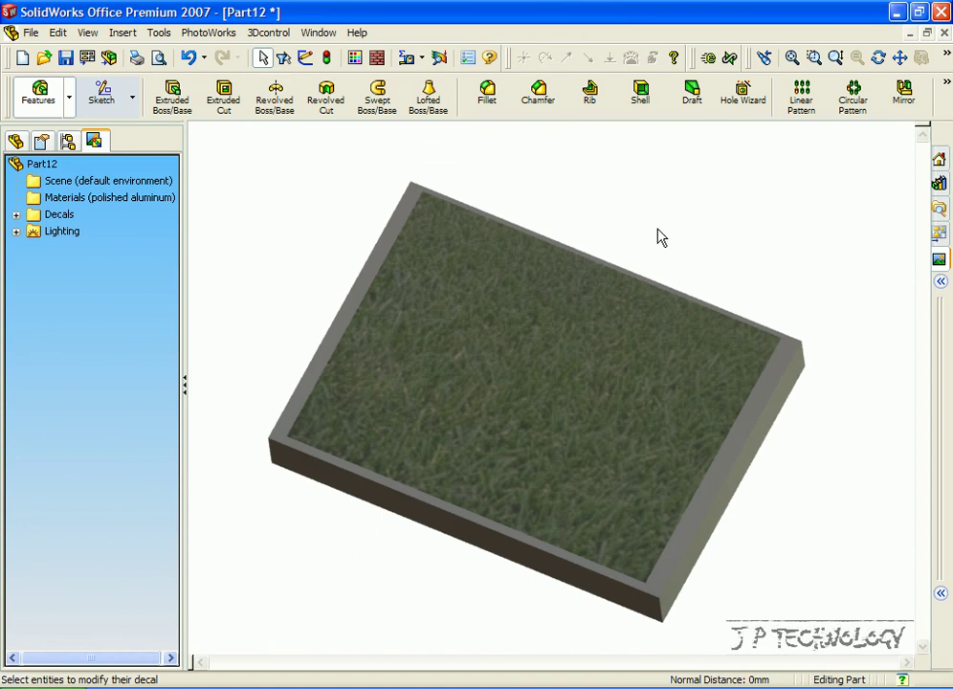
{"action": "key", "text": "Left"}
{"action": "key", "text": "Left"}
{"action": "key", "text": "Left"}
{"action": "key", "text": "Left"}
{"action": "key", "text": "Left"}
{"action": "key", "text": "Down"}
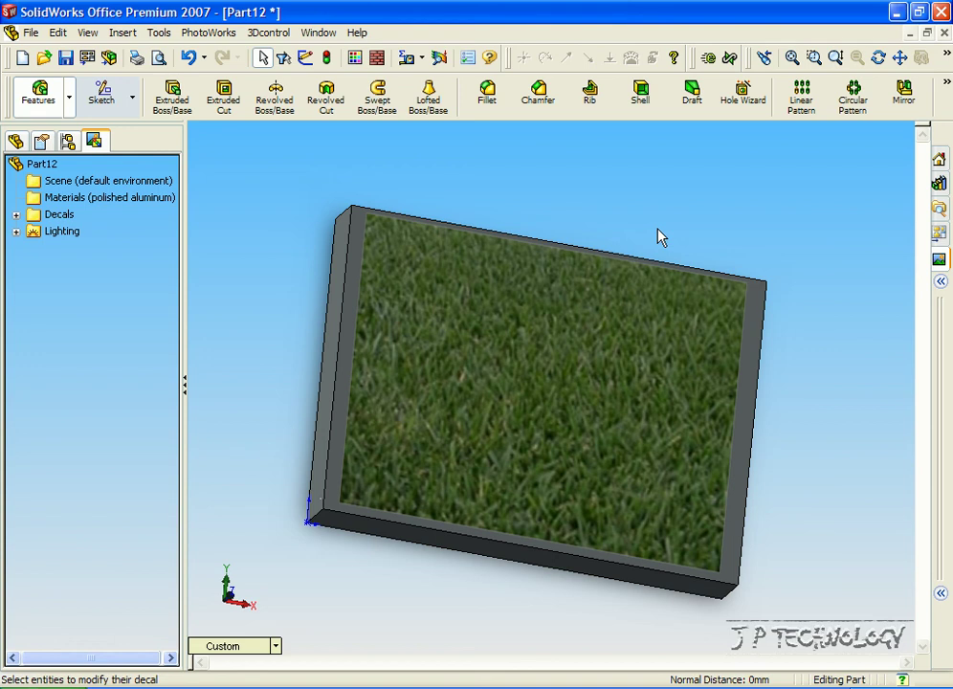
{"action": "key", "text": "Left"}
{"action": "key", "text": "Left"}
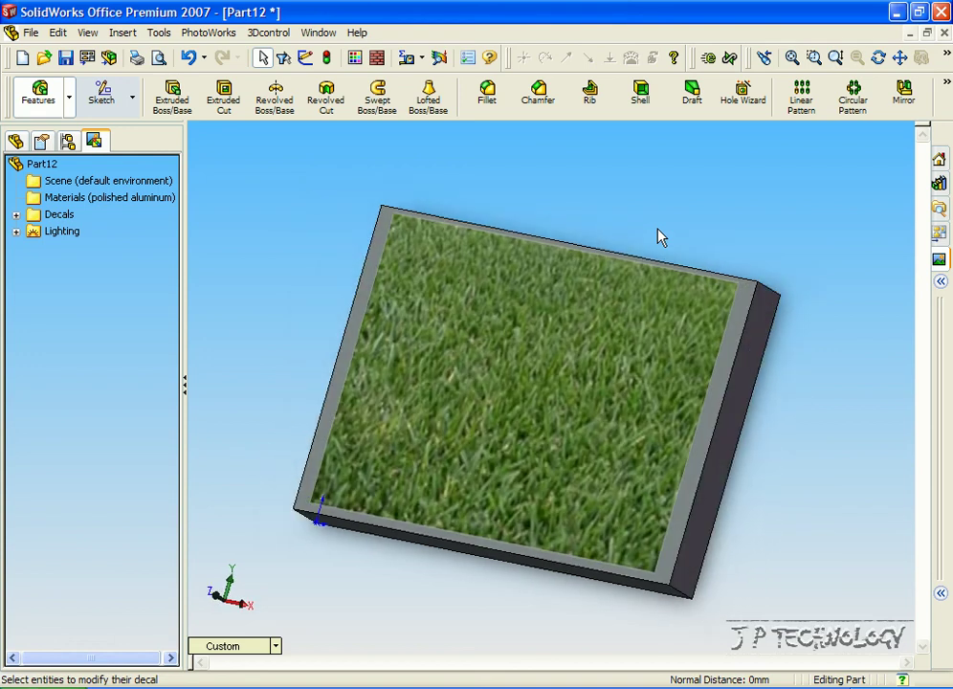